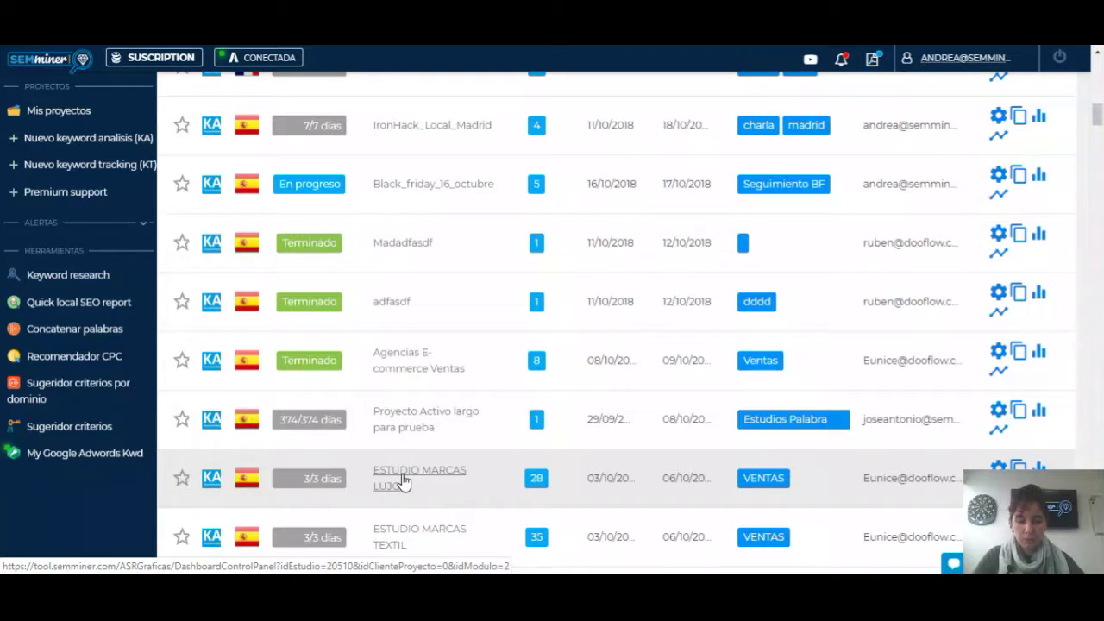
# Open the ESTUDIO MARCAS LUJO project and review its keyword, alert, duration and action summary cards.
pyautogui.click(404, 480)
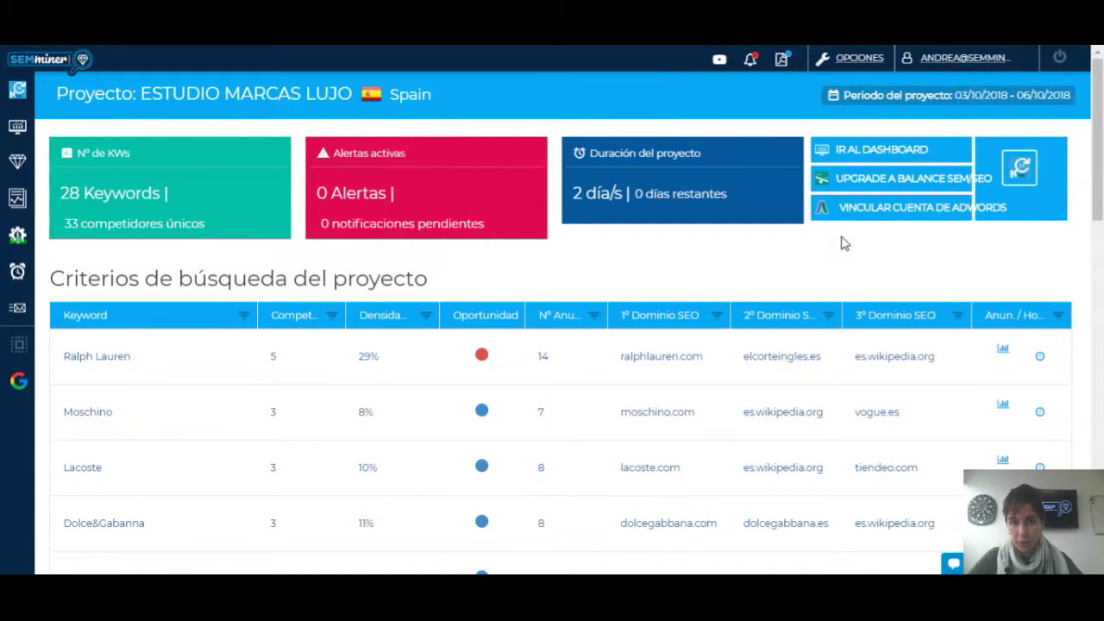
pyautogui.moveTo(33, 238)
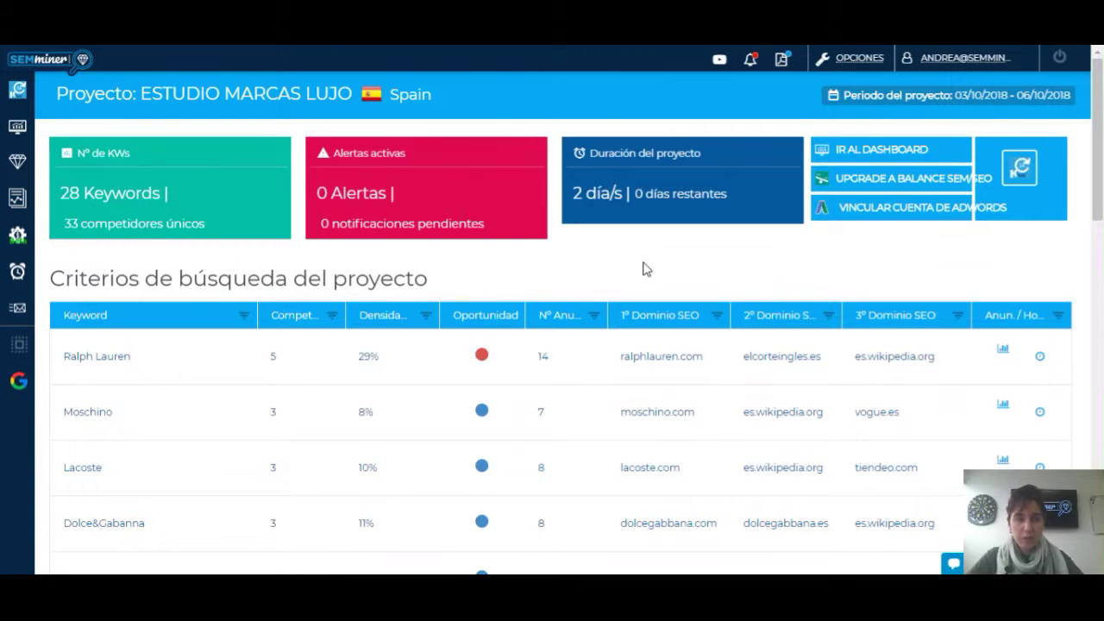
pyautogui.moveTo(85, 193)
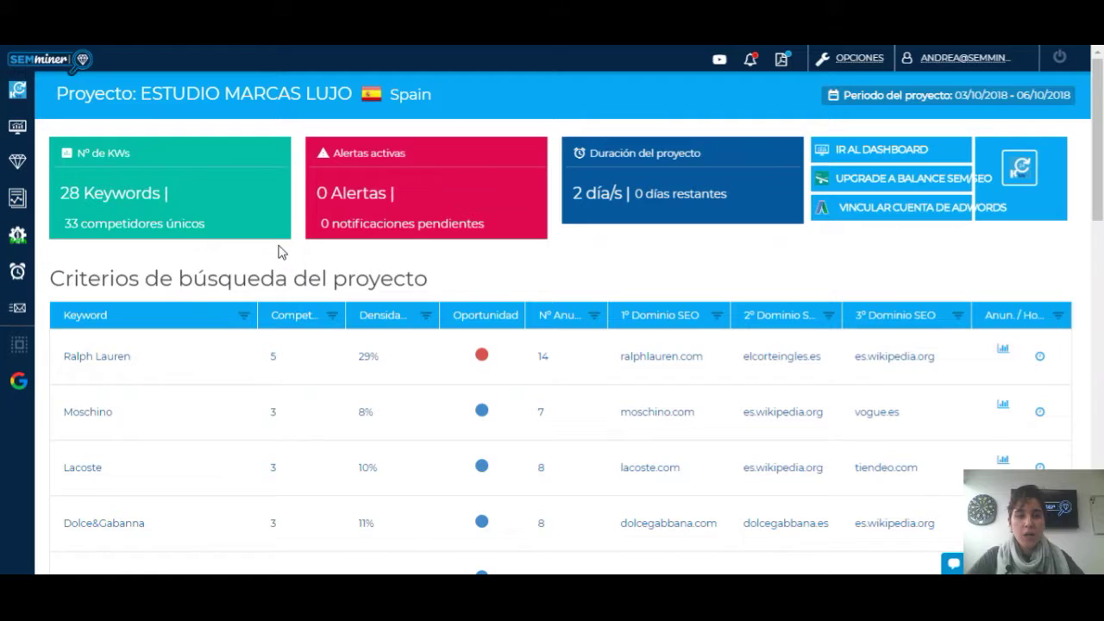
pyautogui.moveTo(335, 214)
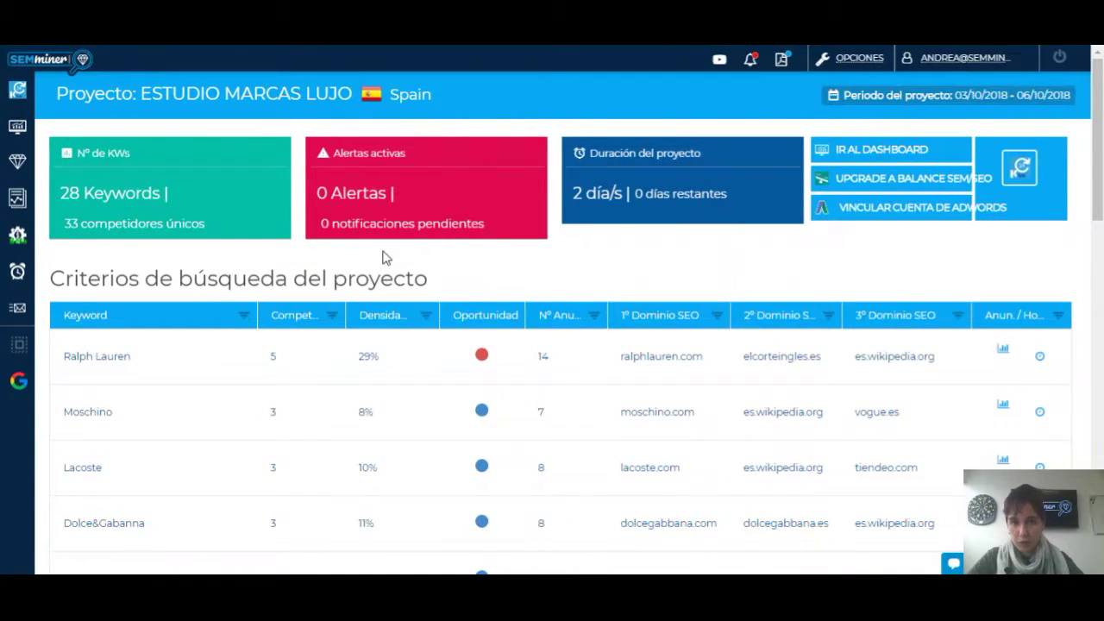
pyautogui.moveTo(401, 214)
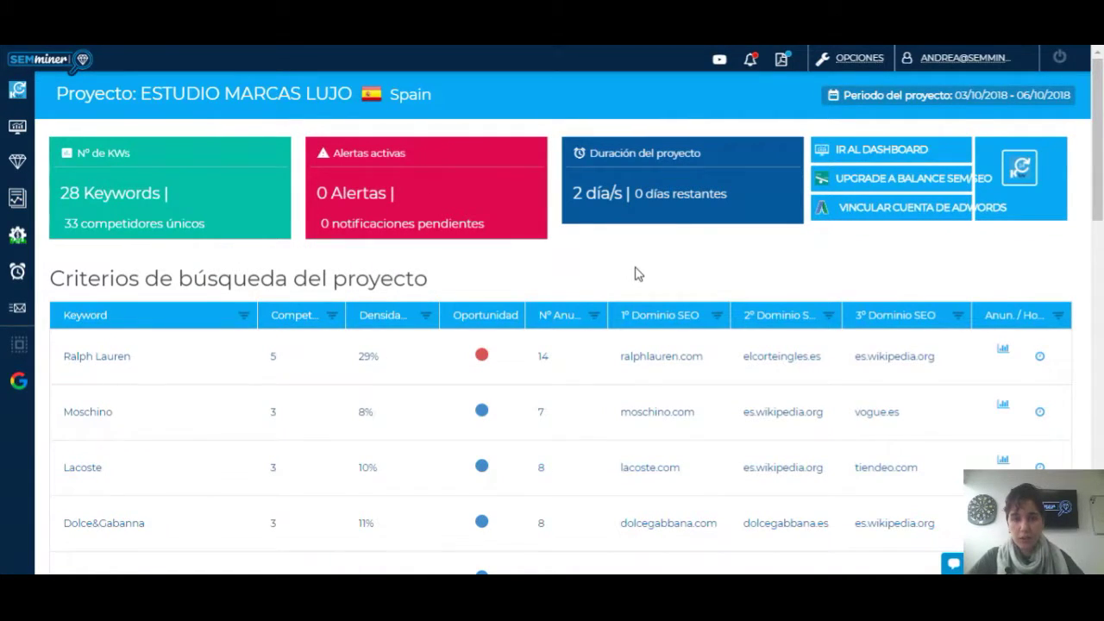
pyautogui.moveTo(647, 178)
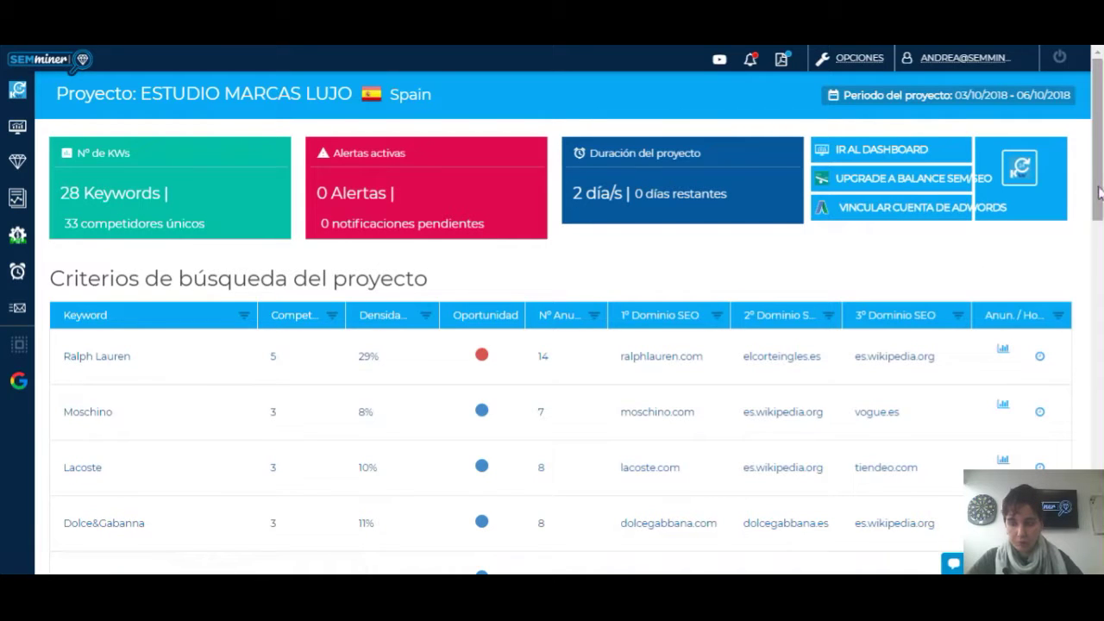
# Examine the project's search criteria table, comparing competitors, density and the red, blue and green opportunity markers for each keyword.
pyautogui.moveTo(1099, 193); pyautogui.dragTo(1099, 248)
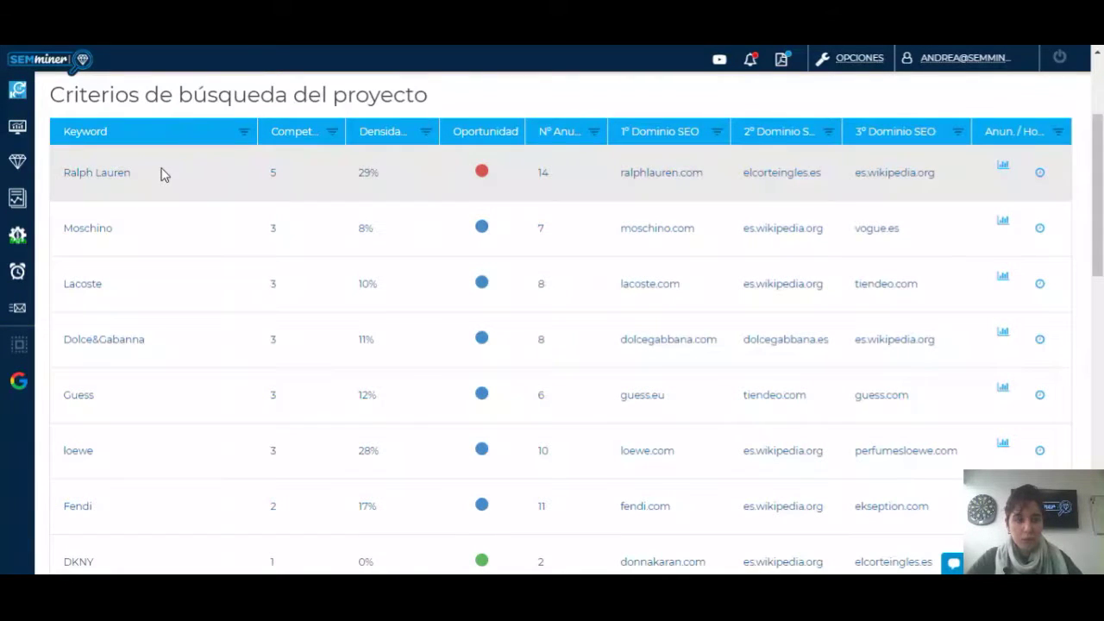
pyautogui.moveTo(141, 138)
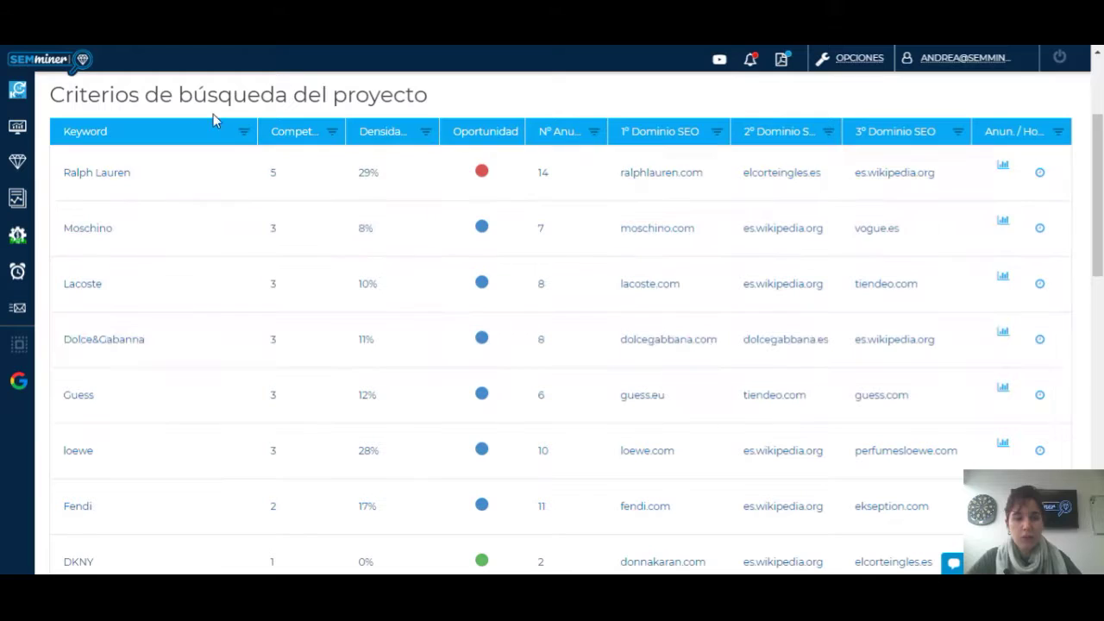
pyautogui.moveTo(313, 139)
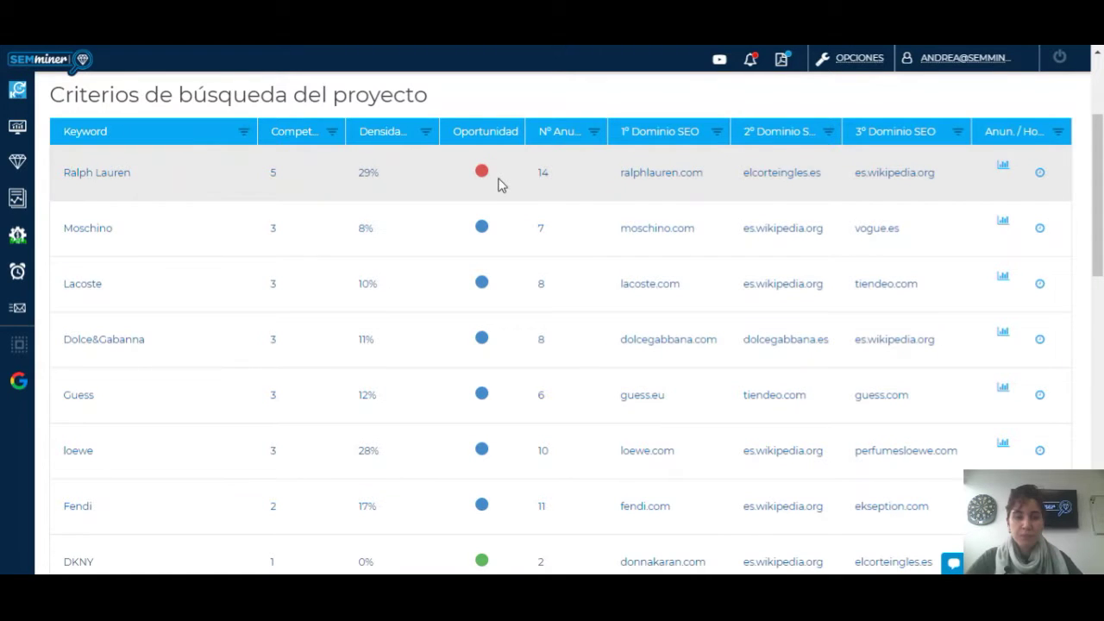
pyautogui.moveTo(507, 132)
pyautogui.moveTo(488, 177)
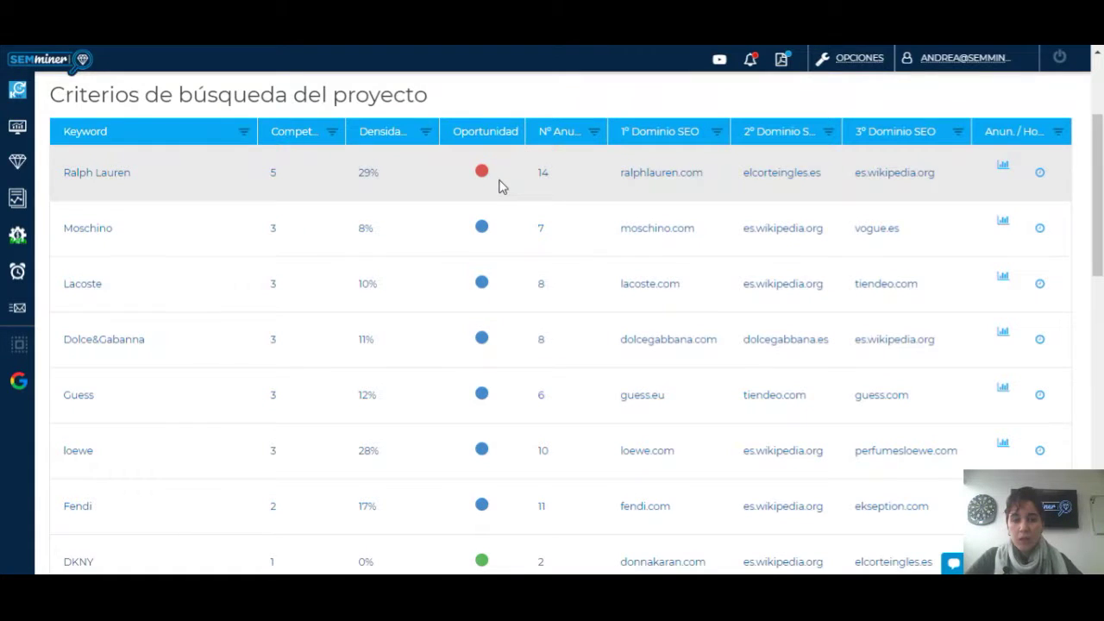
pyautogui.moveTo(484, 226)
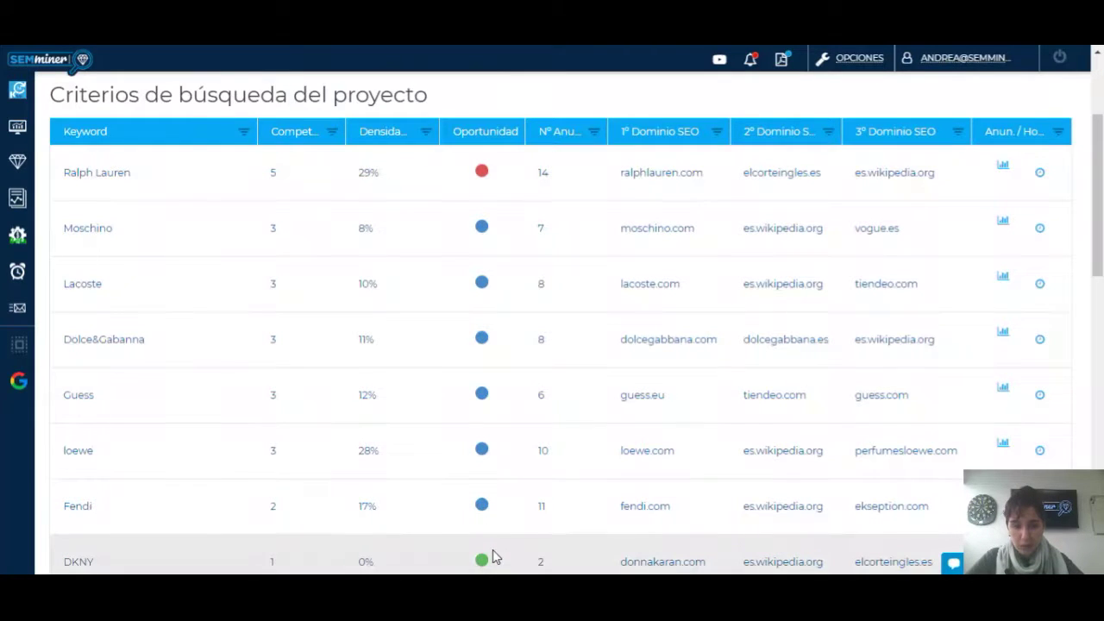
pyautogui.moveTo(483, 560)
pyautogui.scroll(-10, 482, 562)
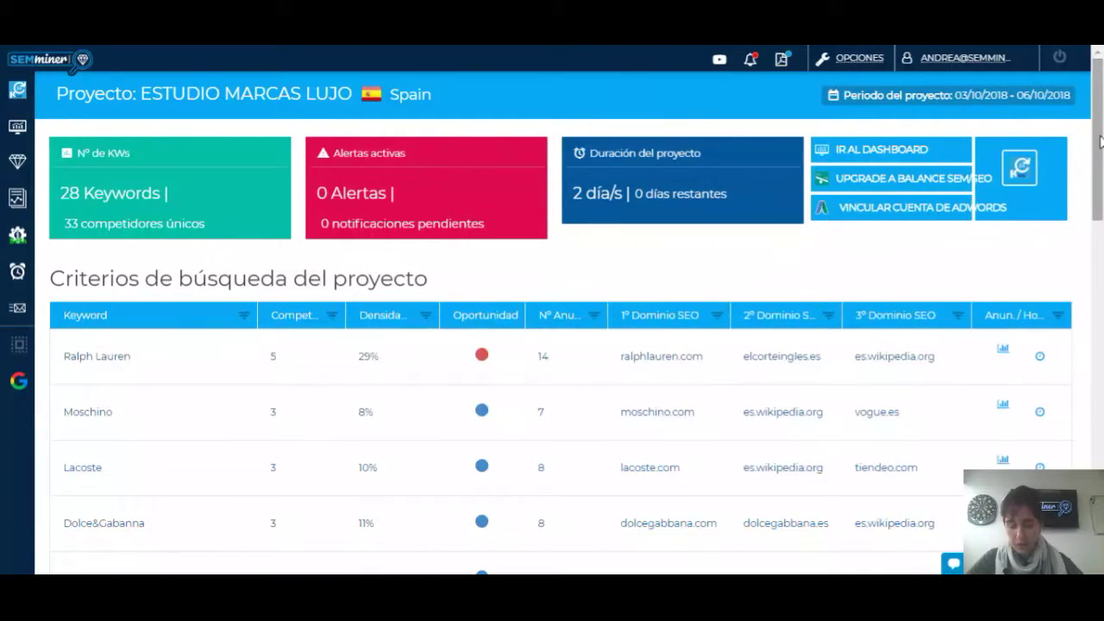
pyautogui.moveTo(1100, 142); pyautogui.dragTo(1100, 201)
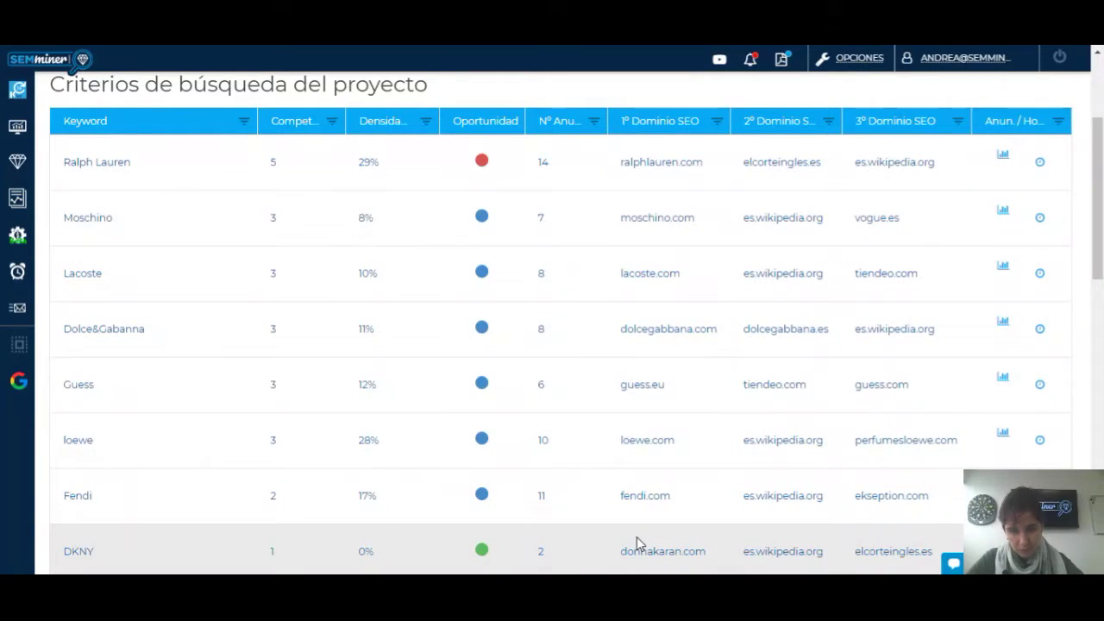
pyautogui.scroll(3, 638, 544)
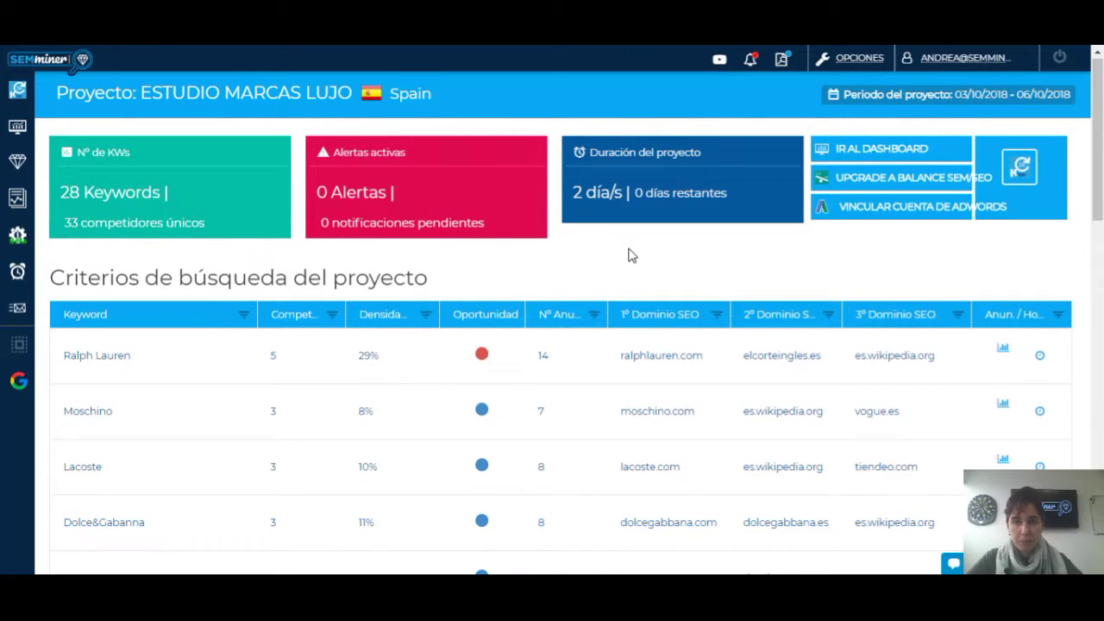
# Examine the project's SEM domains table, including relevance, most common position, best SEO position, and SEO and SEM visibility.
pyautogui.scroll(-9, 629, 255)
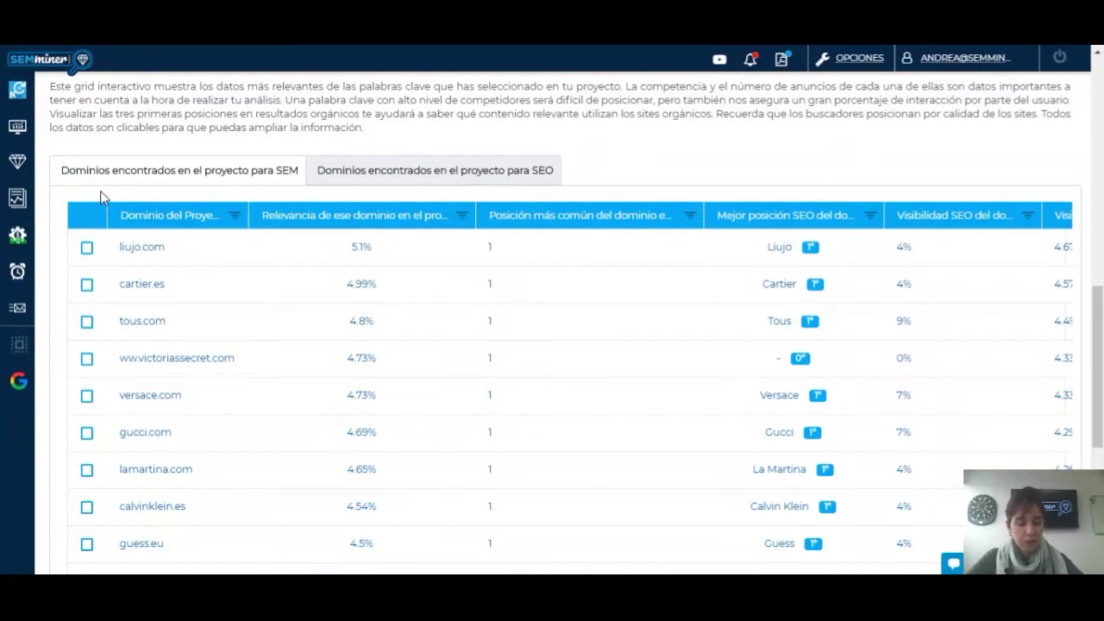
pyautogui.scroll(-1, 49, 214)
pyautogui.scroll(-1, 49, 214)
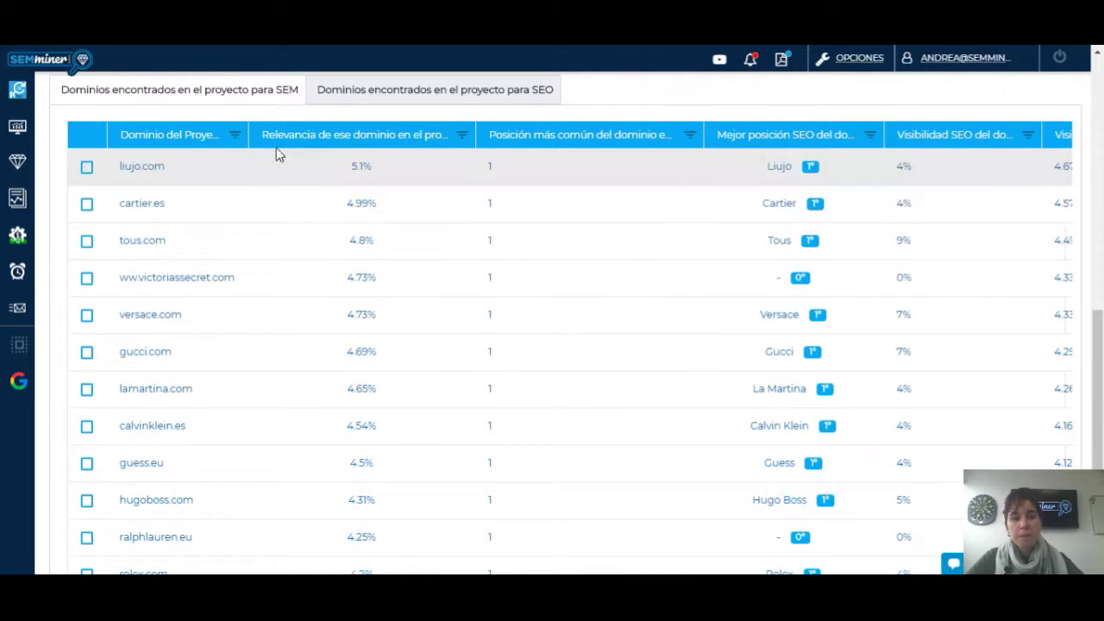
pyautogui.moveTo(353, 143)
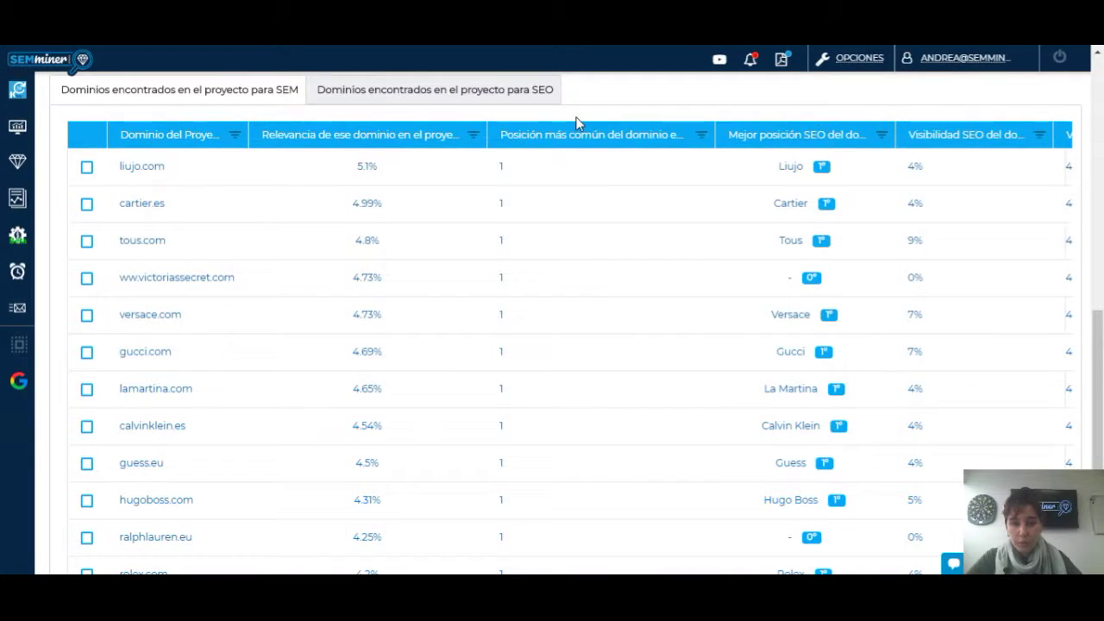
pyautogui.moveTo(601, 141)
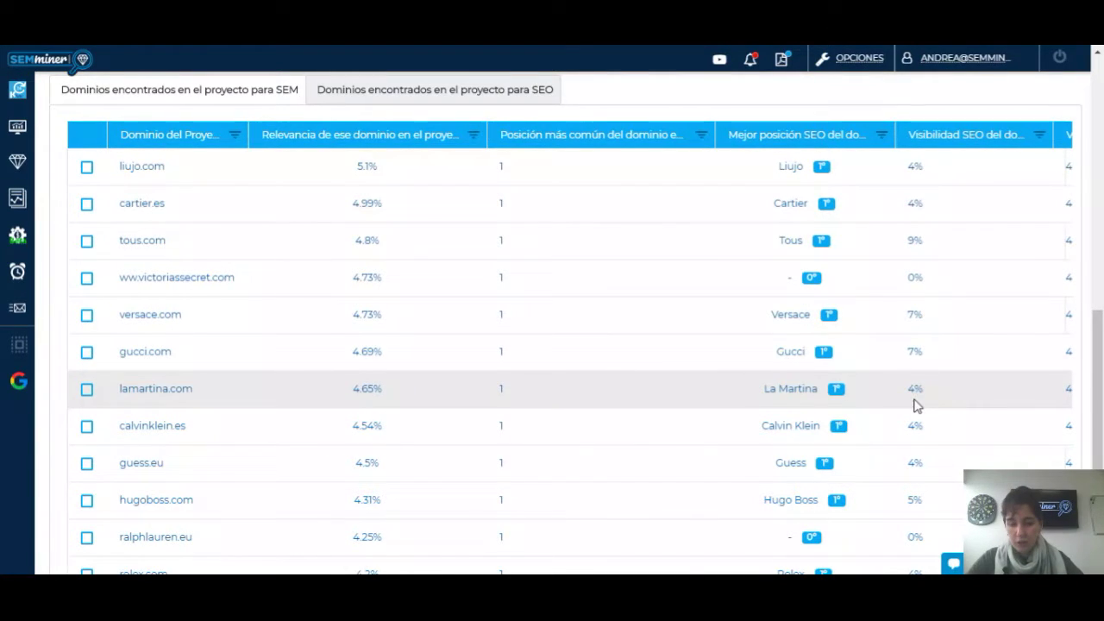
pyautogui.scroll(1, 1072, 426)
pyautogui.hscroll(2, 1072, 426)
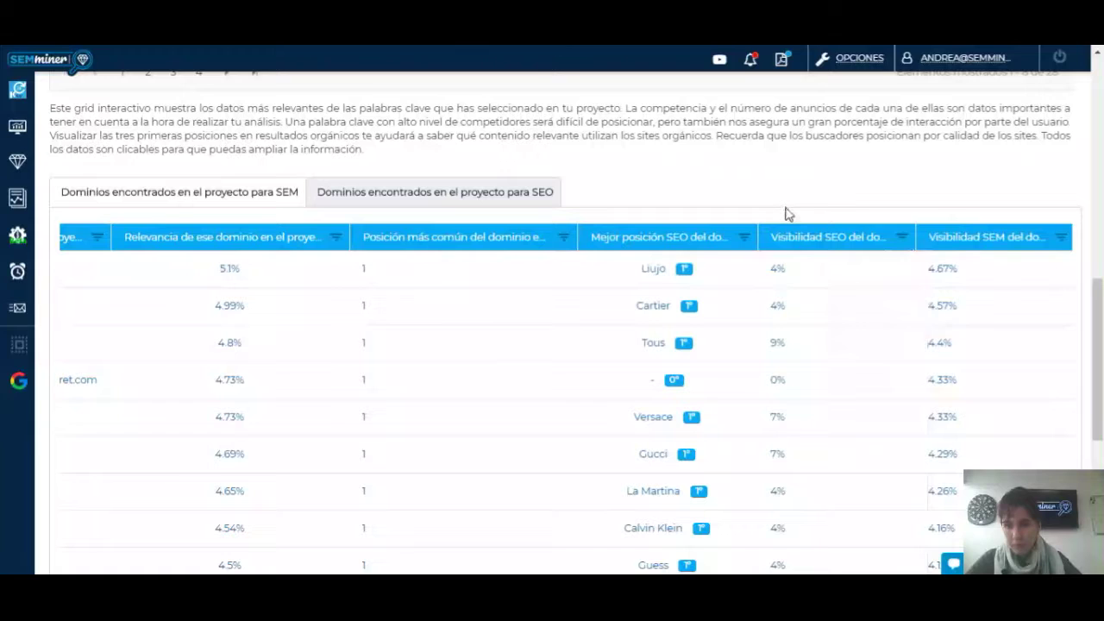
pyautogui.moveTo(795, 241)
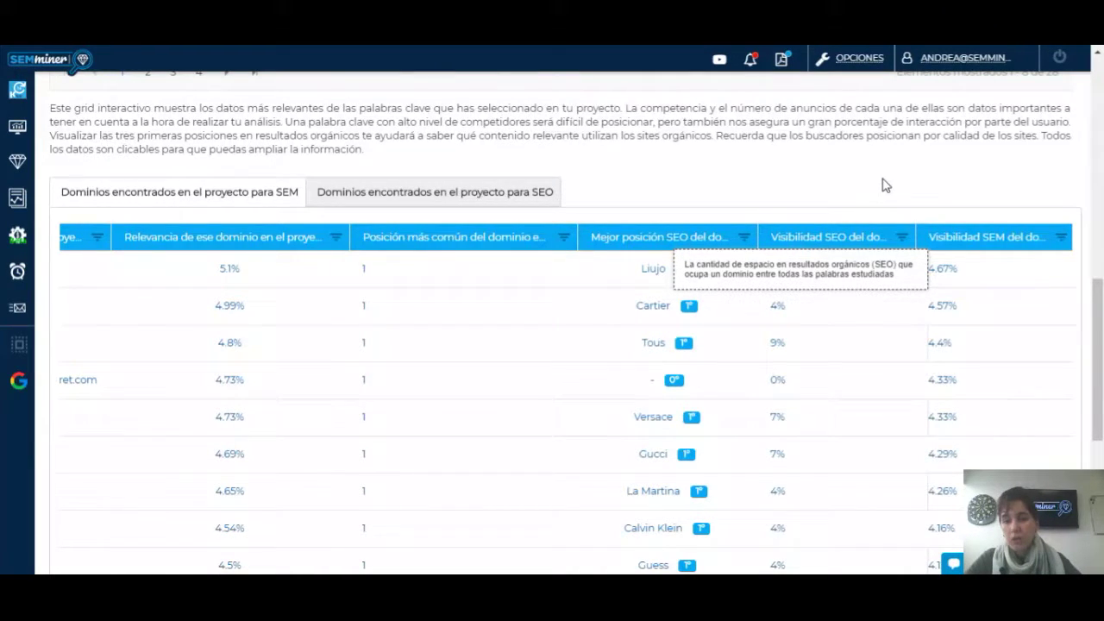
pyautogui.moveTo(954, 247)
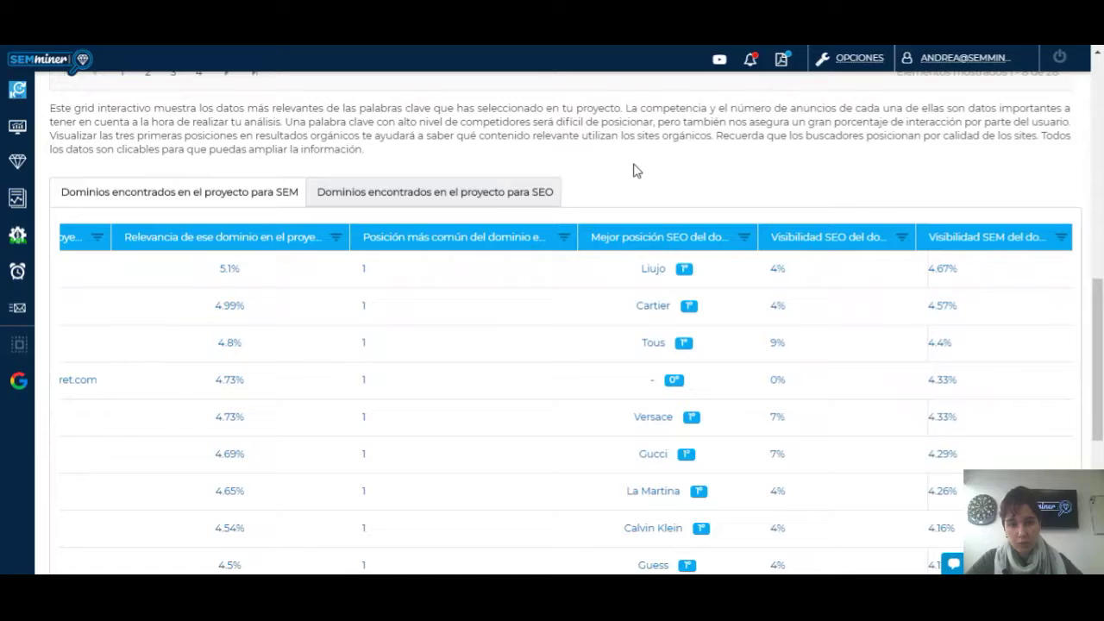
# Show the domains found for SEO and examine their visibility, keywords found, total results and SEM activity.
pyautogui.click(504, 198)
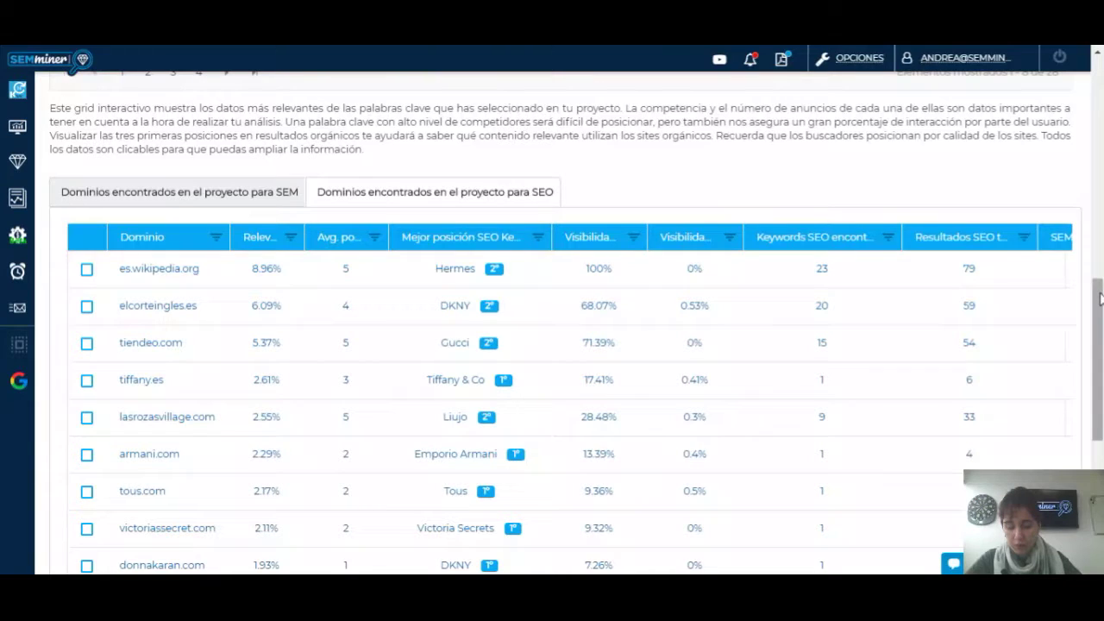
pyautogui.moveTo(1093, 287); pyautogui.dragTo(1100, 319)
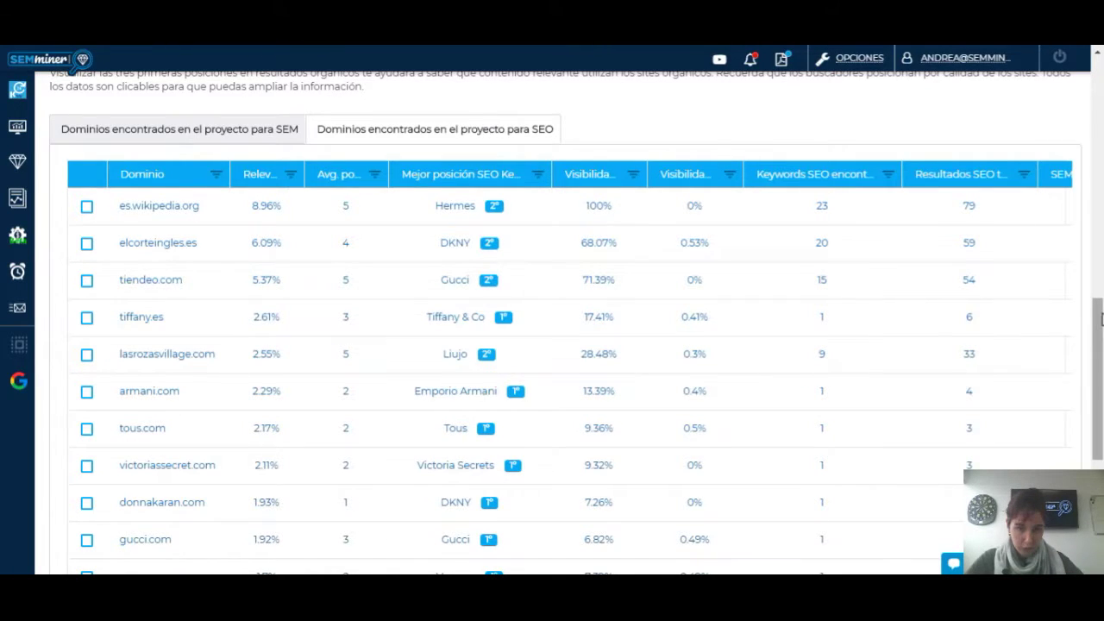
pyautogui.moveTo(605, 178)
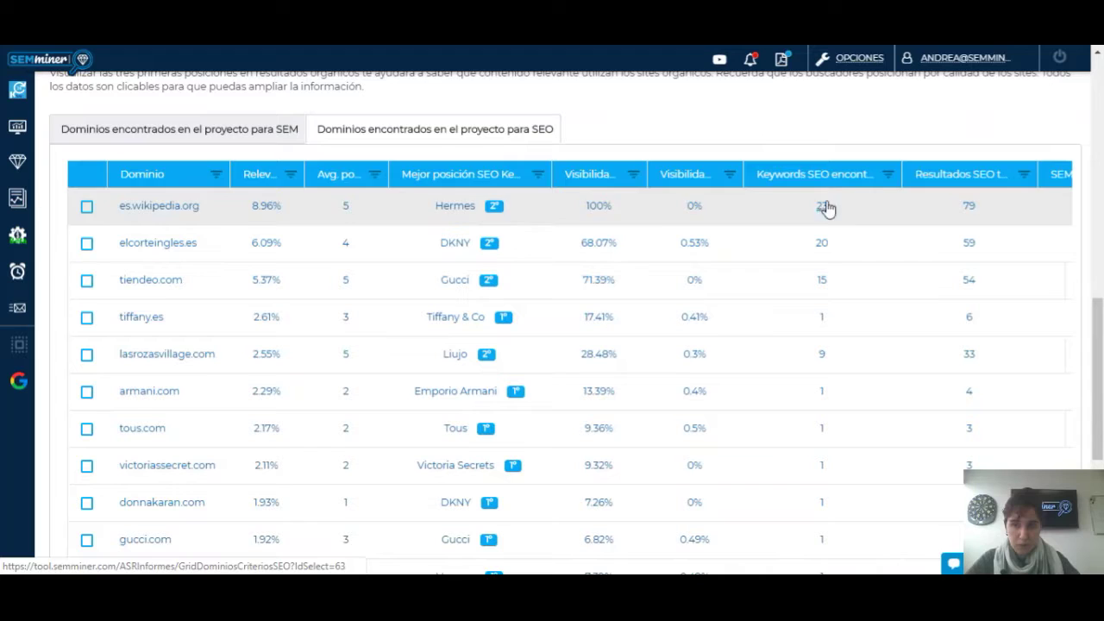
pyautogui.moveTo(915, 181)
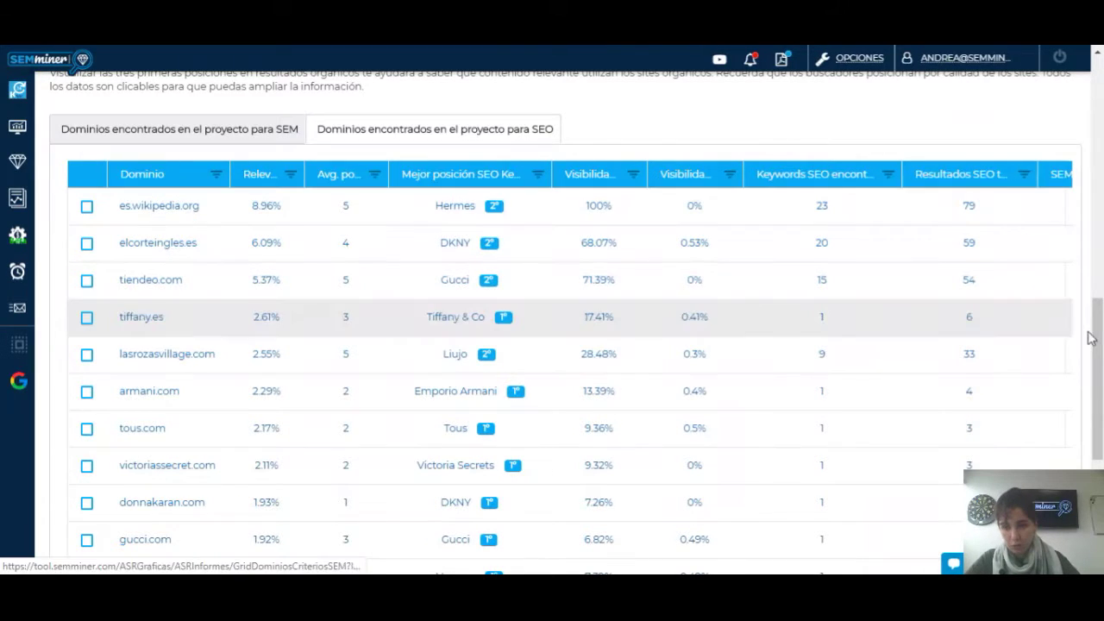
pyautogui.moveTo(1092, 336); pyautogui.dragTo(1100, 425)
pyautogui.moveTo(961, 520); pyautogui.dragTo(1005, 520)
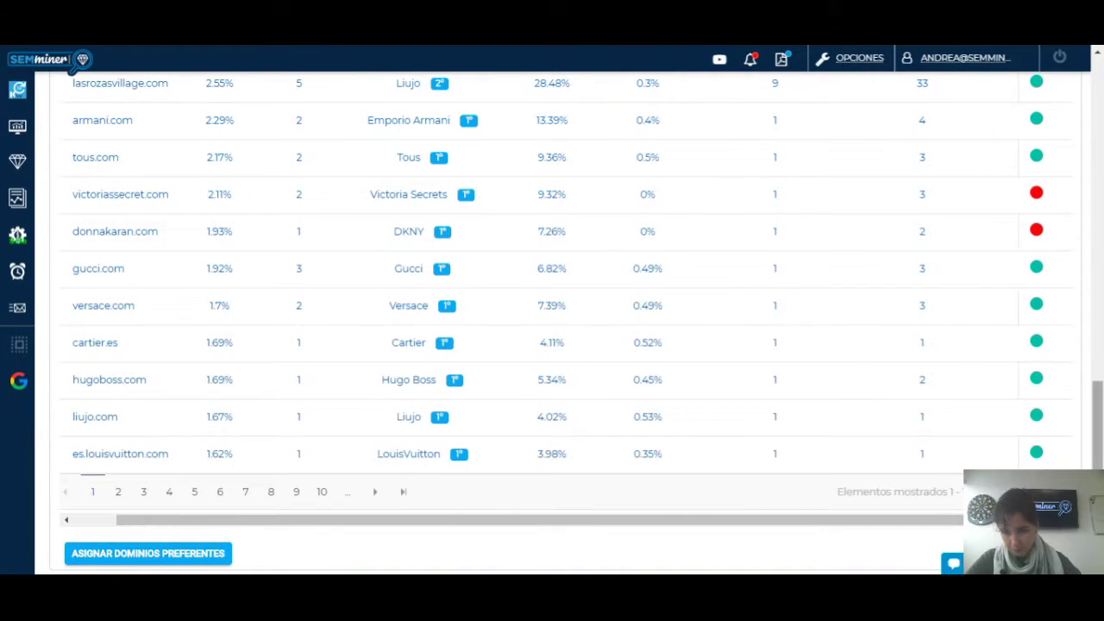
pyautogui.scroll(5, 1085, 437)
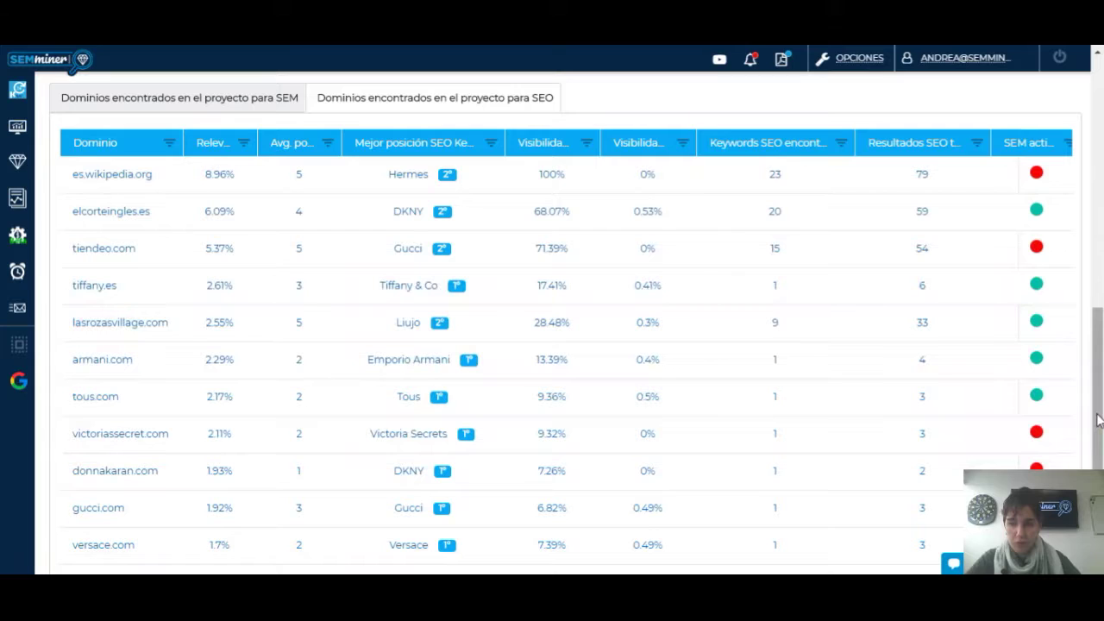
# Open the Ralph Lauren keyword's control panel from the project criteria and review its SEM and SEO competitor summary.
pyautogui.moveTo(1098, 420); pyautogui.dragTo(1062, 299)
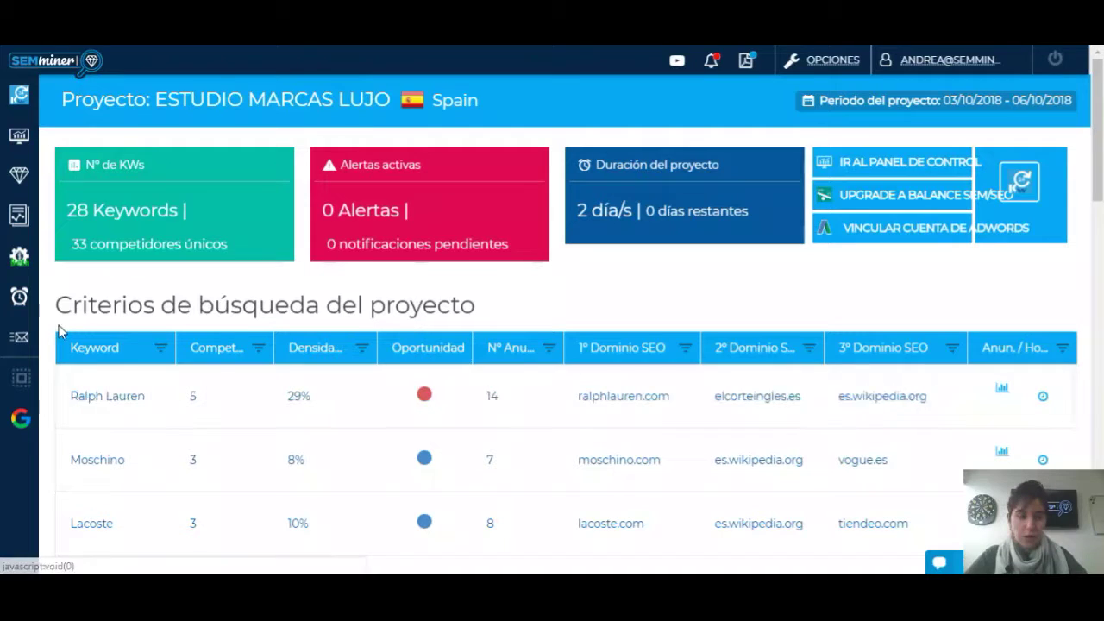
pyautogui.click(103, 398)
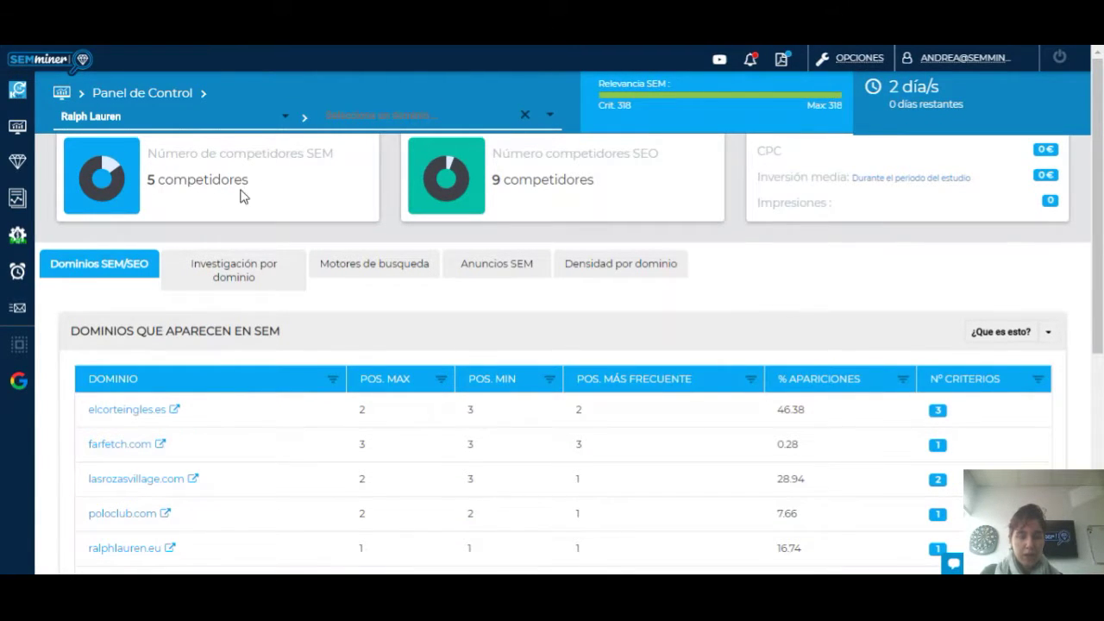
pyautogui.moveTo(116, 172)
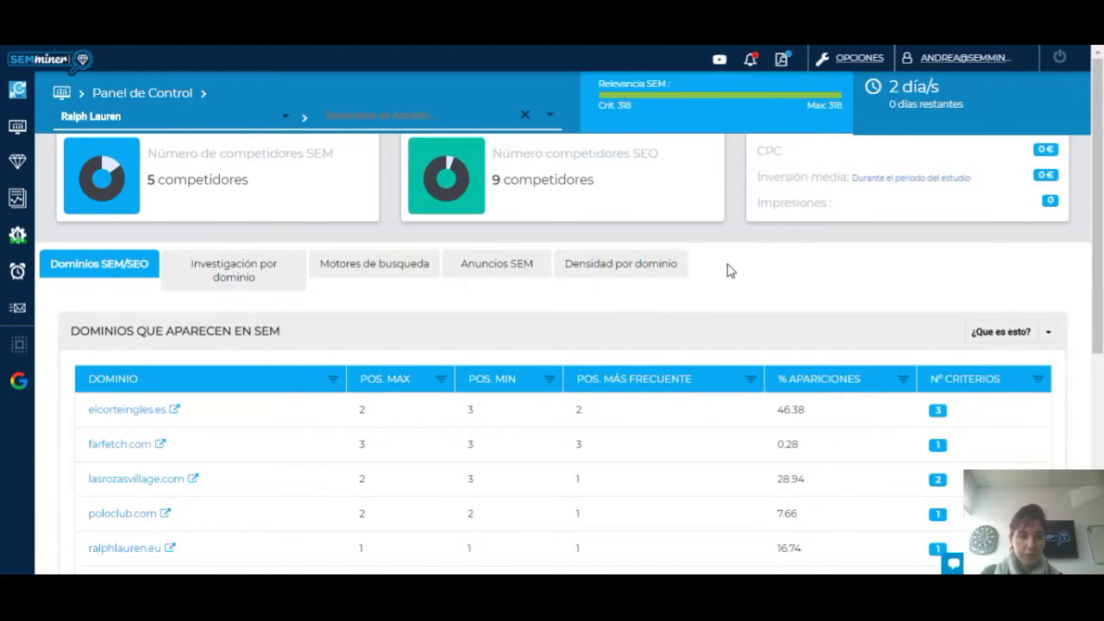
pyautogui.scroll(-3, 727, 271)
pyautogui.scroll(3, 727, 270)
pyautogui.click(621, 264)
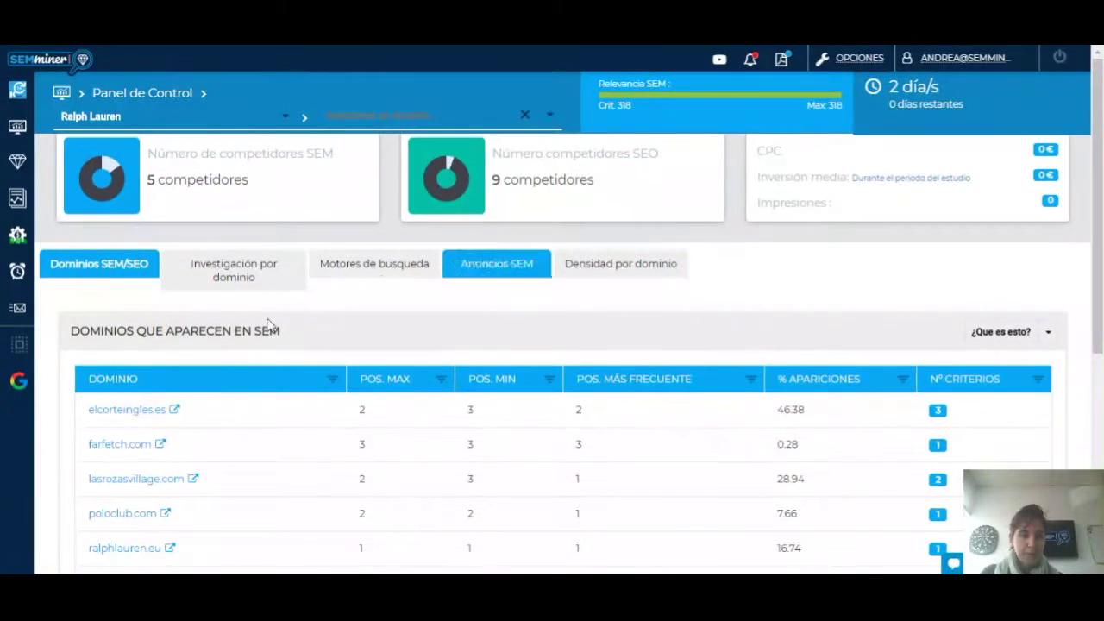
# Read the column explanations for most frequent position, appearance percentage and number of criteria in Ralph Lauren's SEM domains table.
pyautogui.scroll(-3, 98, 370)
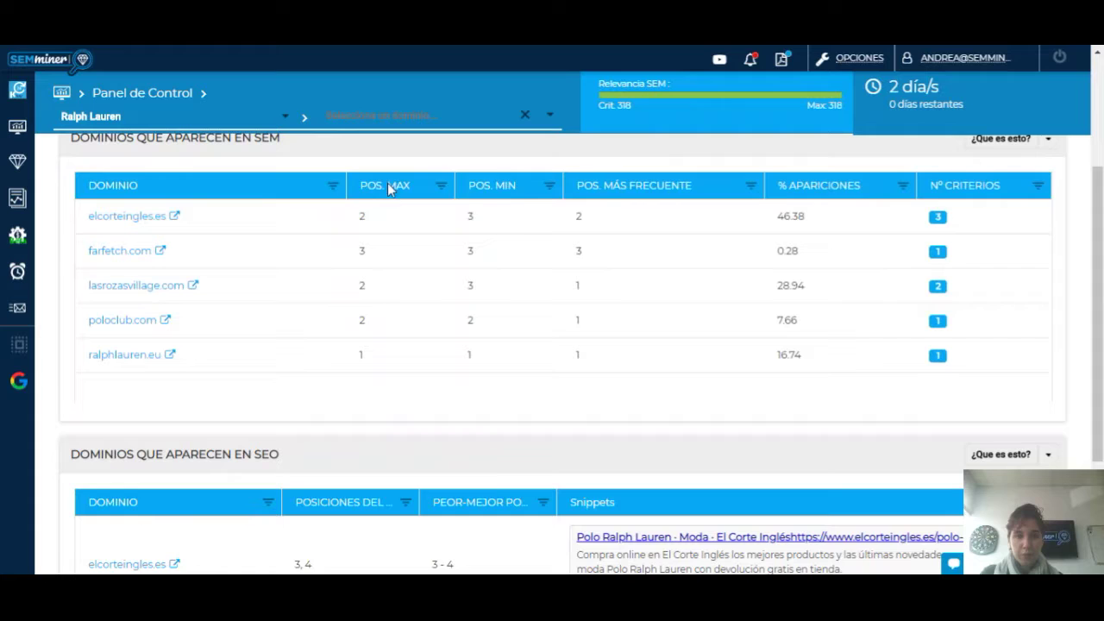
pyautogui.moveTo(610, 196)
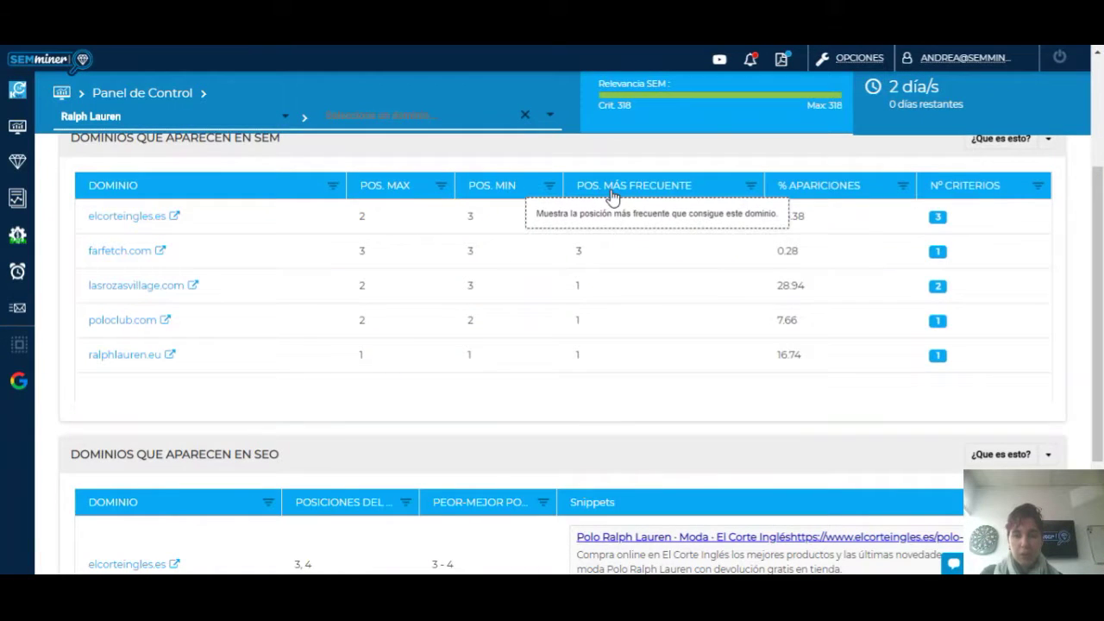
pyautogui.moveTo(787, 191)
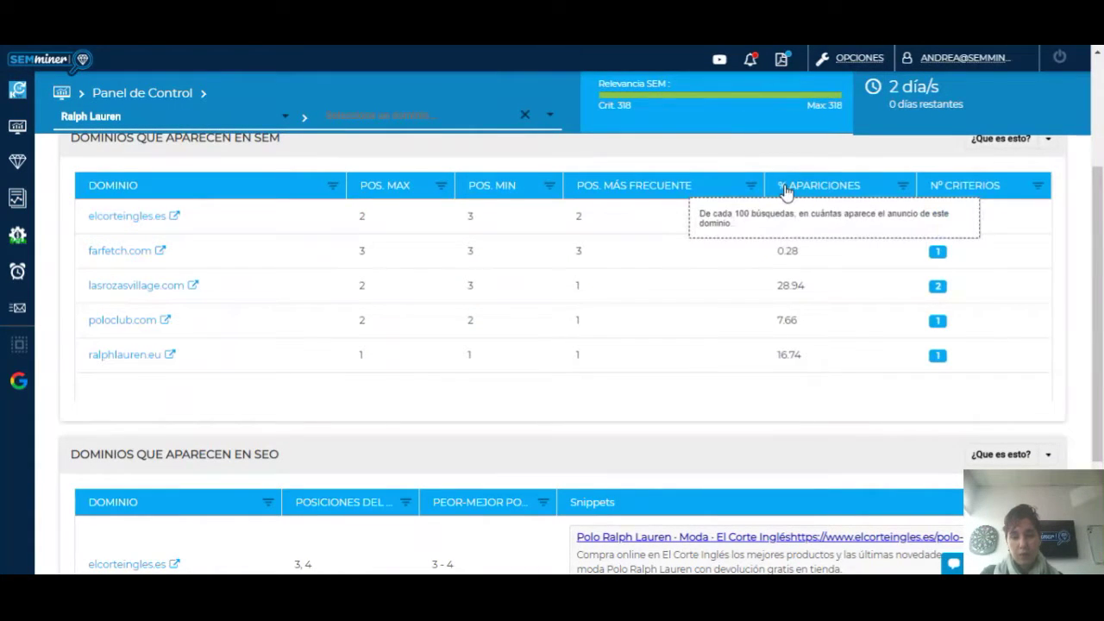
pyautogui.moveTo(936, 190)
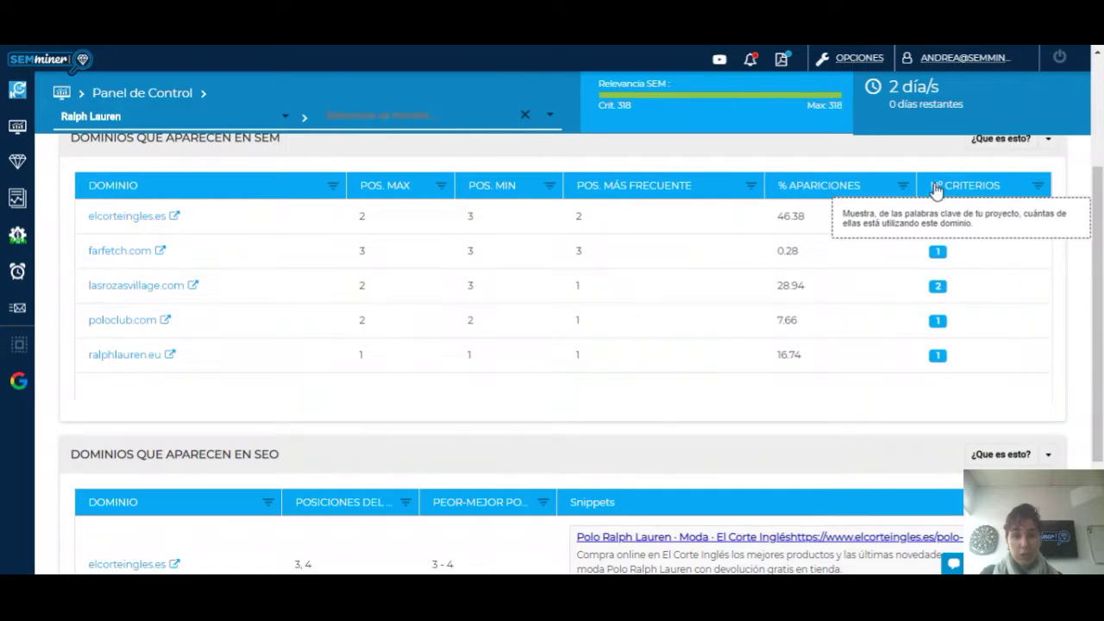
# Check which keywords elcorteingles.es uses in SEM, and review the SEO domains table's organic positions, worst-best positions and snippets.
pyautogui.moveTo(935, 217)
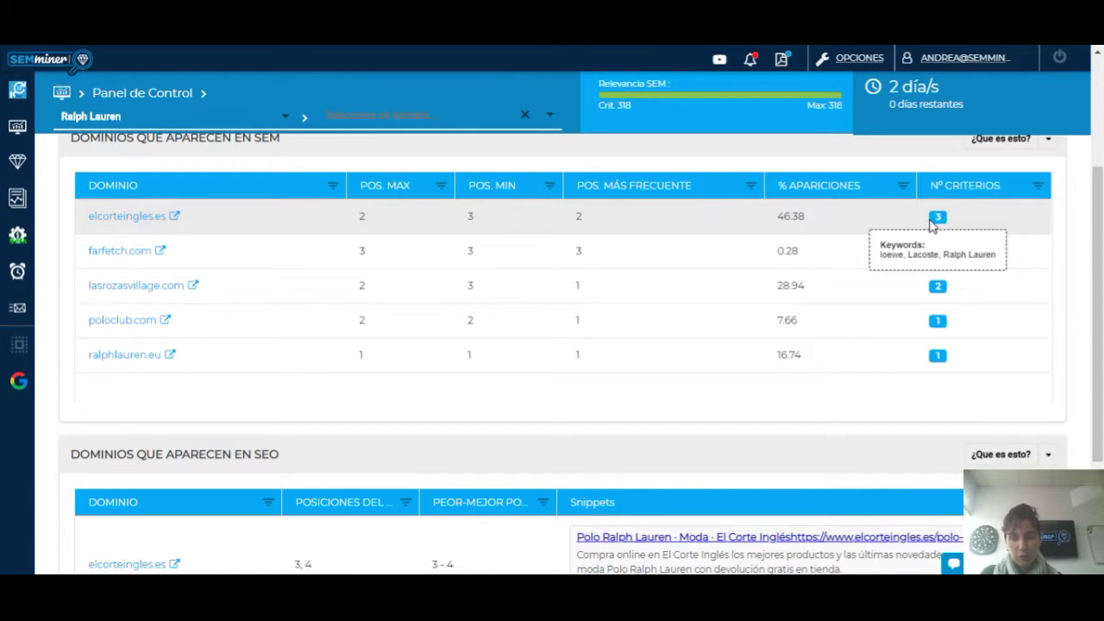
pyautogui.scroll(-2, 1073, 311)
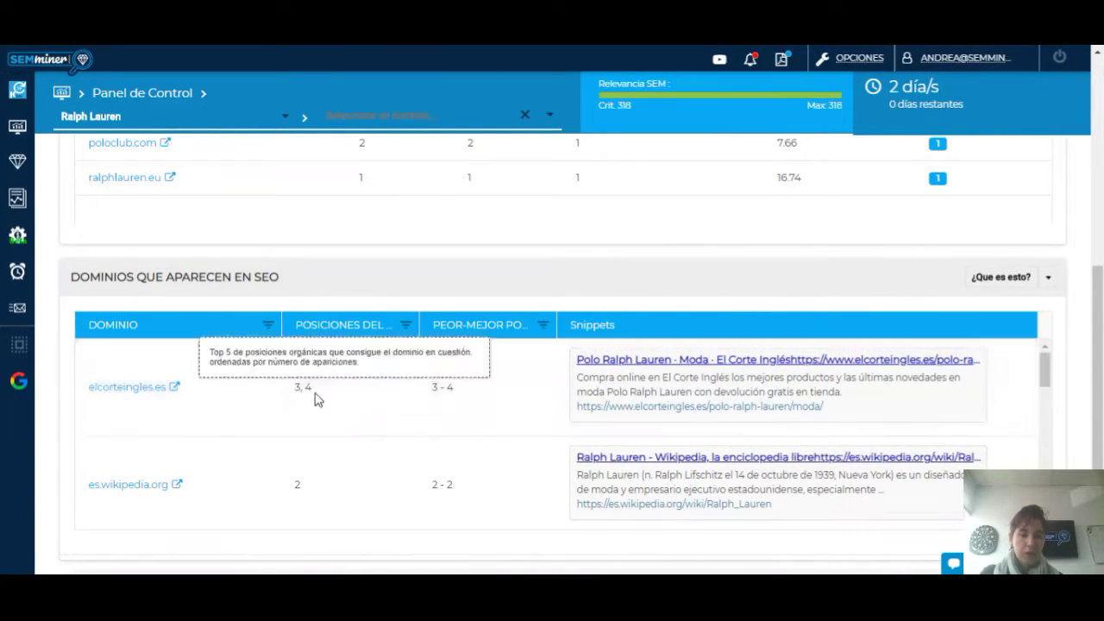
pyautogui.moveTo(347, 329)
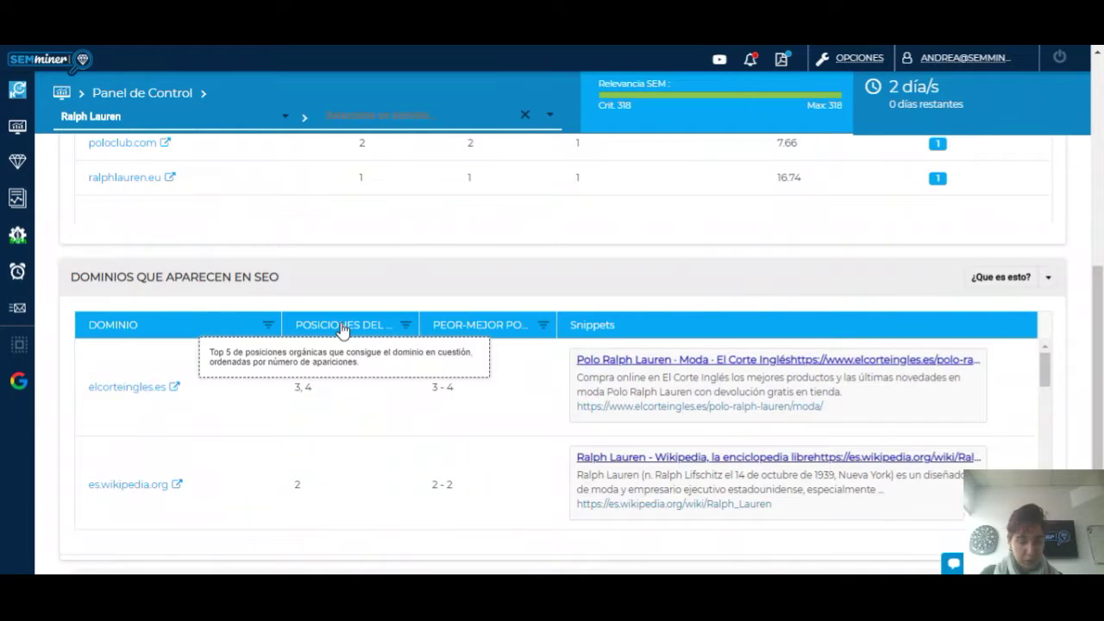
pyautogui.moveTo(490, 329)
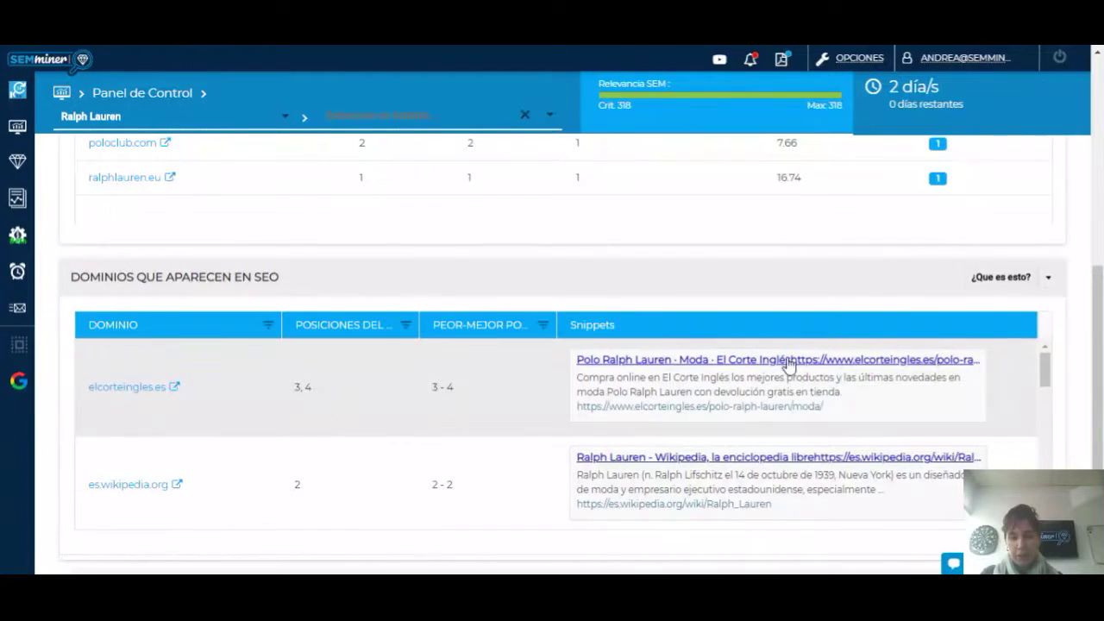
pyautogui.moveTo(1042, 371); pyautogui.dragTo(1041, 373)
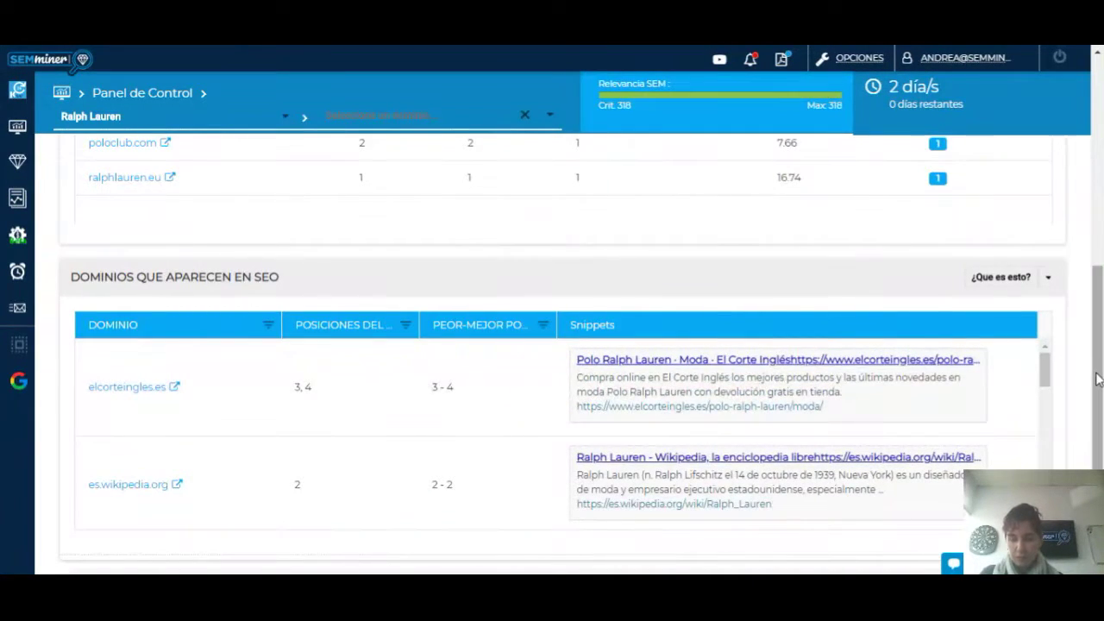
# Try to narrow the Ralph Lauren control panel to a domain matching "ra", and return to the keyword's overall view.
pyautogui.scroll(5, 1061, 328)
pyautogui.hotkey('ctrl', '-')
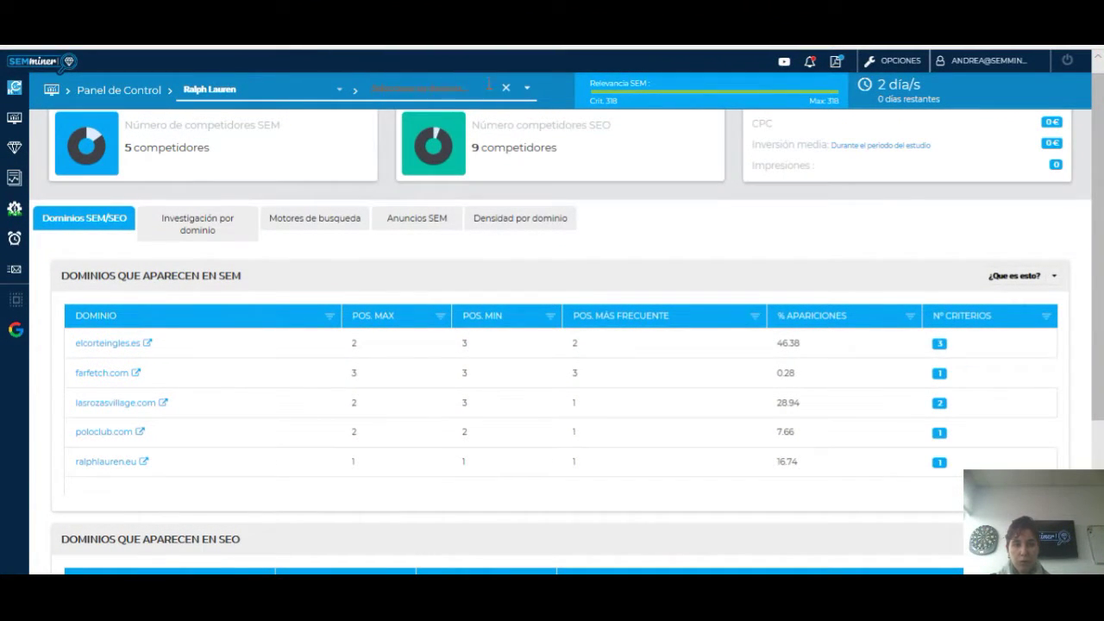
pyautogui.click(523, 90)
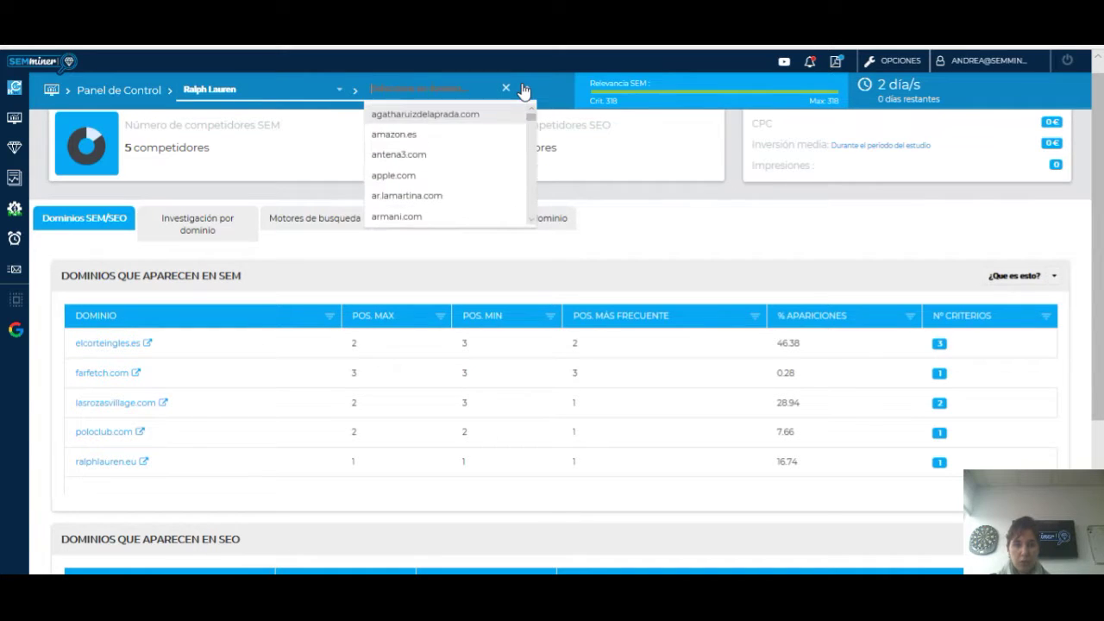
pyautogui.write('ra')
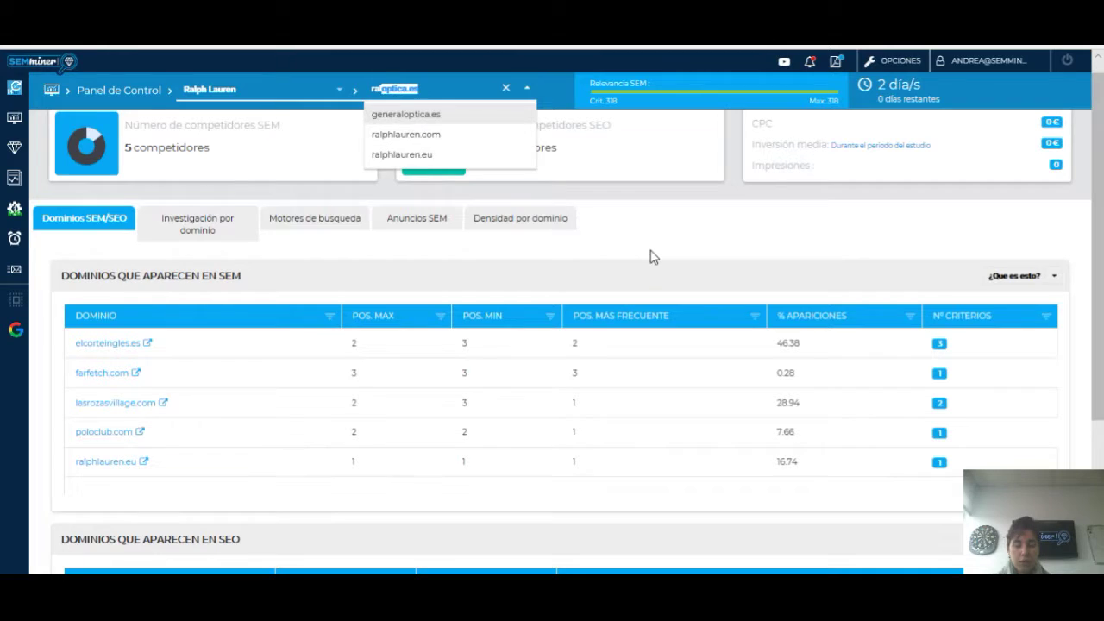
pyautogui.press('Return')
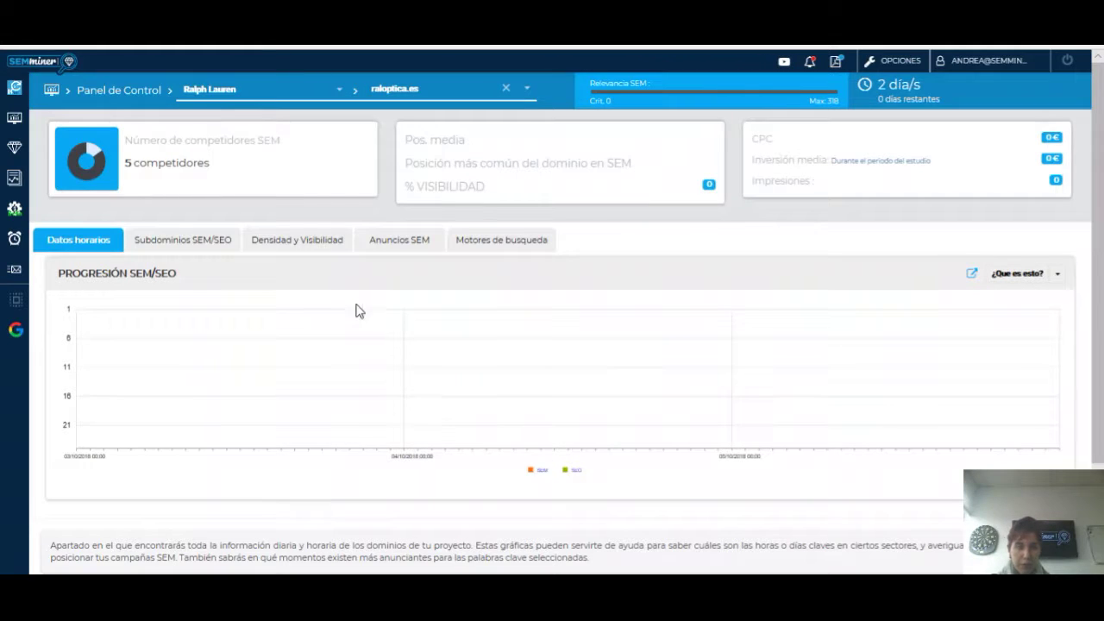
pyautogui.click(14, 178)
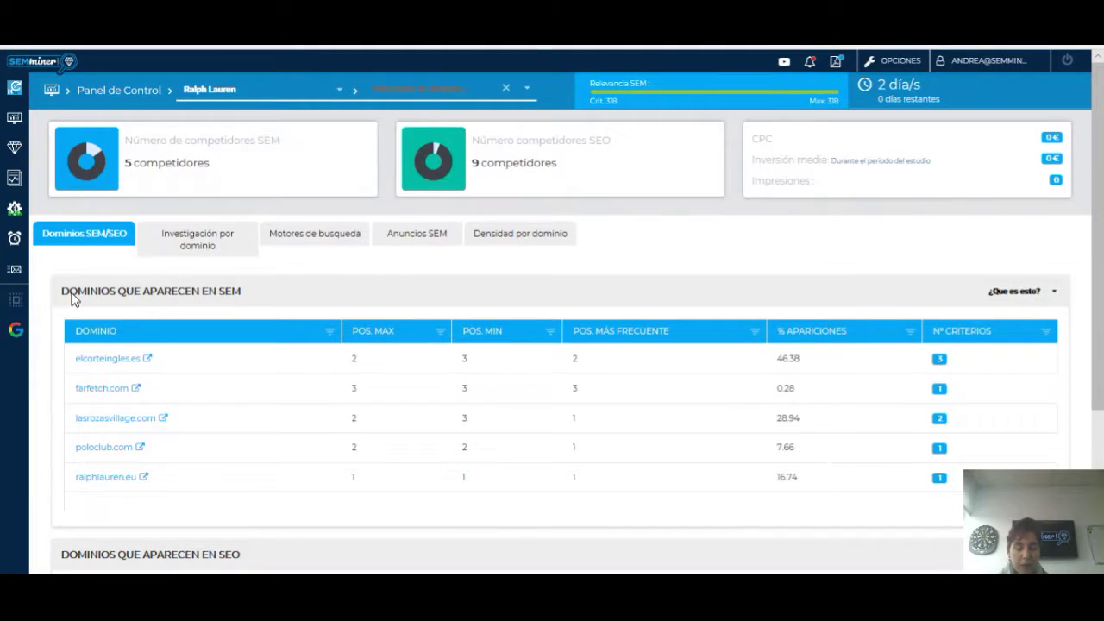
# Show the research by domain and examine the position shares in the ralphlauren.eu and lasrozasvillage.com visibility charts.
pyautogui.click(193, 236)
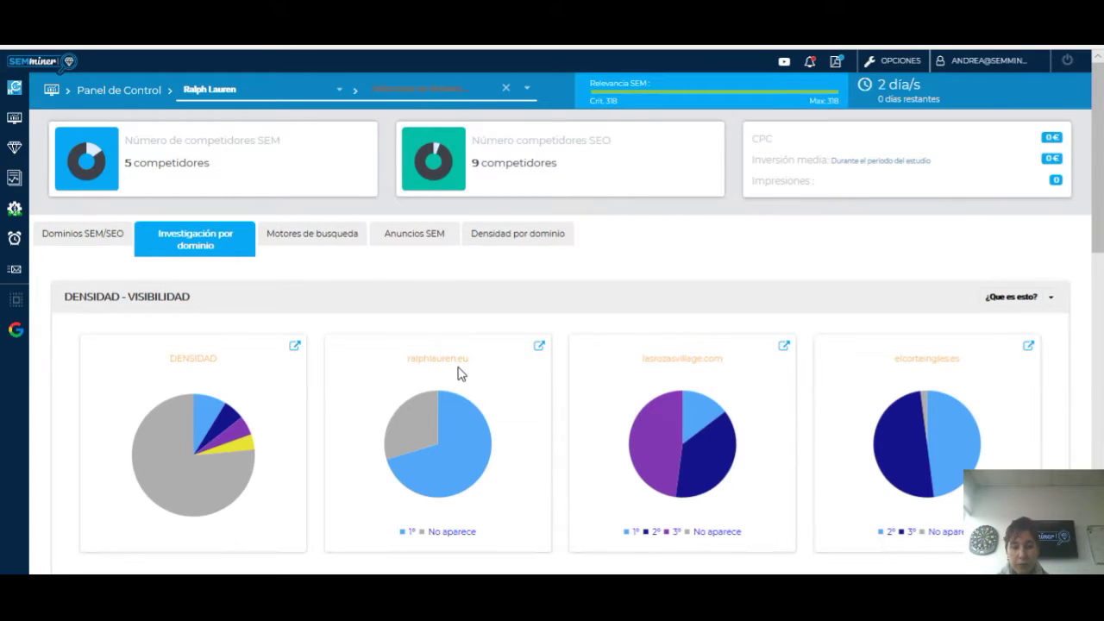
pyautogui.moveTo(423, 436)
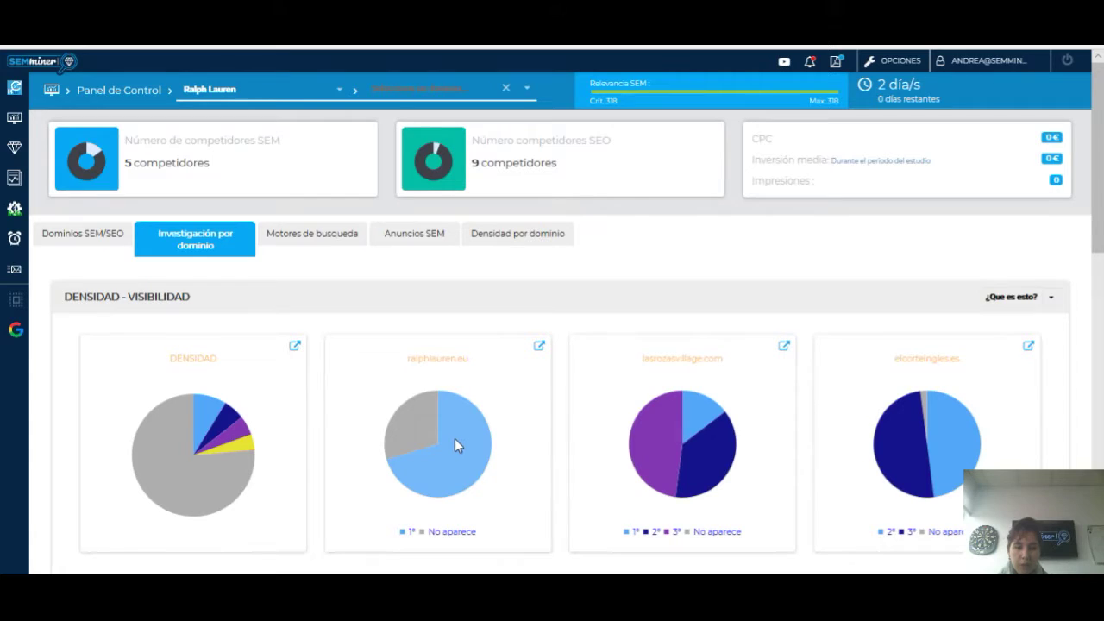
pyautogui.moveTo(457, 449)
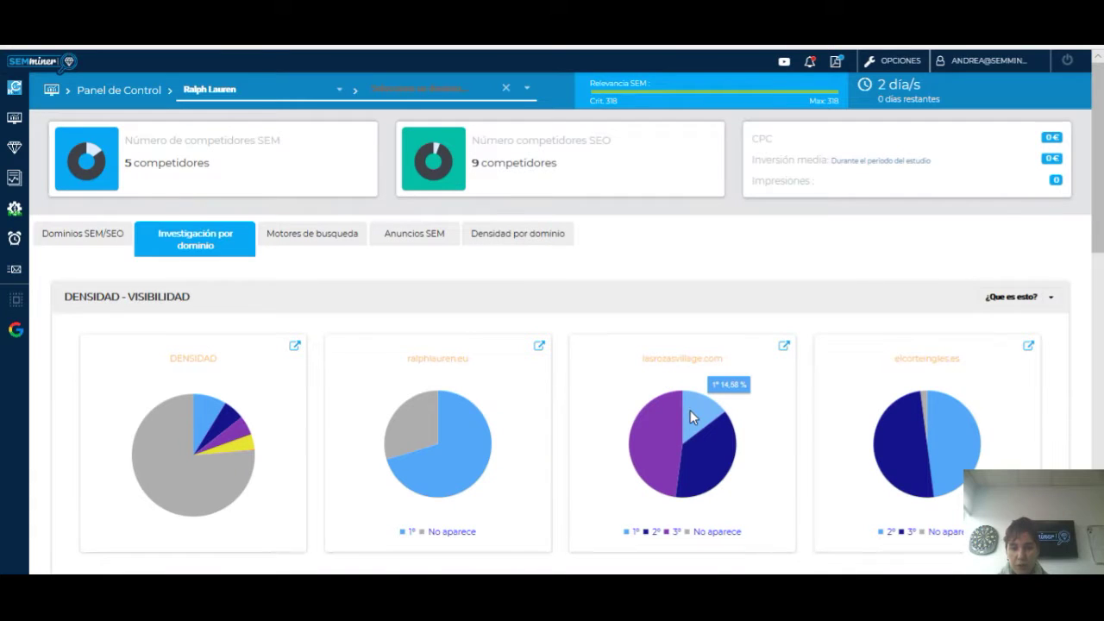
pyautogui.moveTo(647, 479)
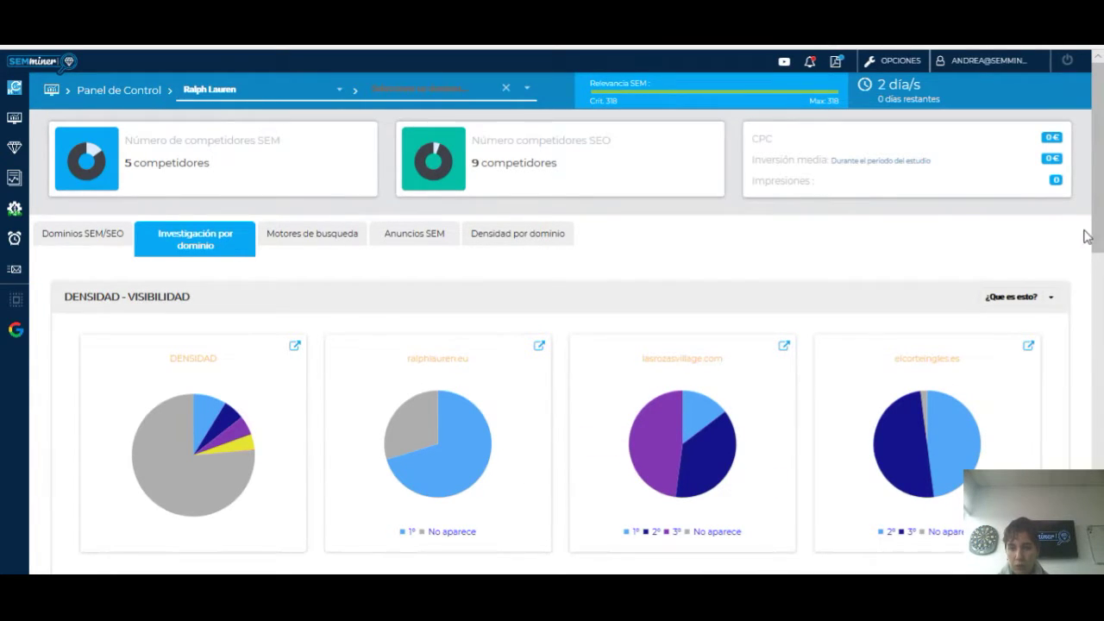
# Review the relevant domains chart and the investment by domain section for the Ralph Lauren keyword.
pyautogui.moveTo(1096, 231); pyautogui.dragTo(1097, 342)
pyautogui.scroll(-1, 577, 335)
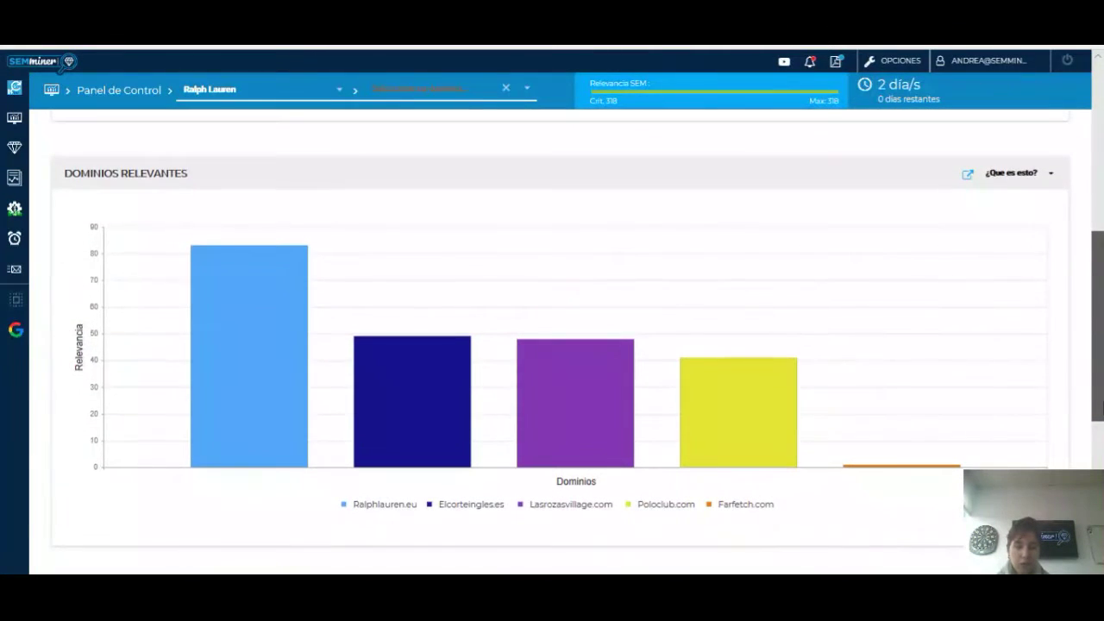
pyautogui.scroll(-5, 559, 335)
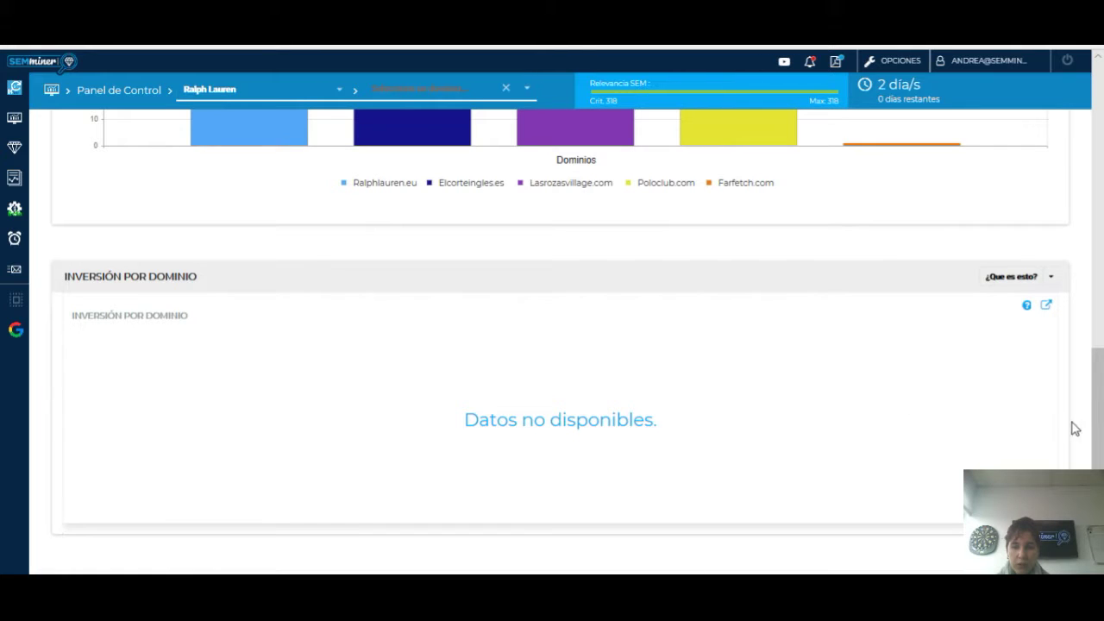
pyautogui.moveTo(1097, 443); pyautogui.dragTo(1079, 151)
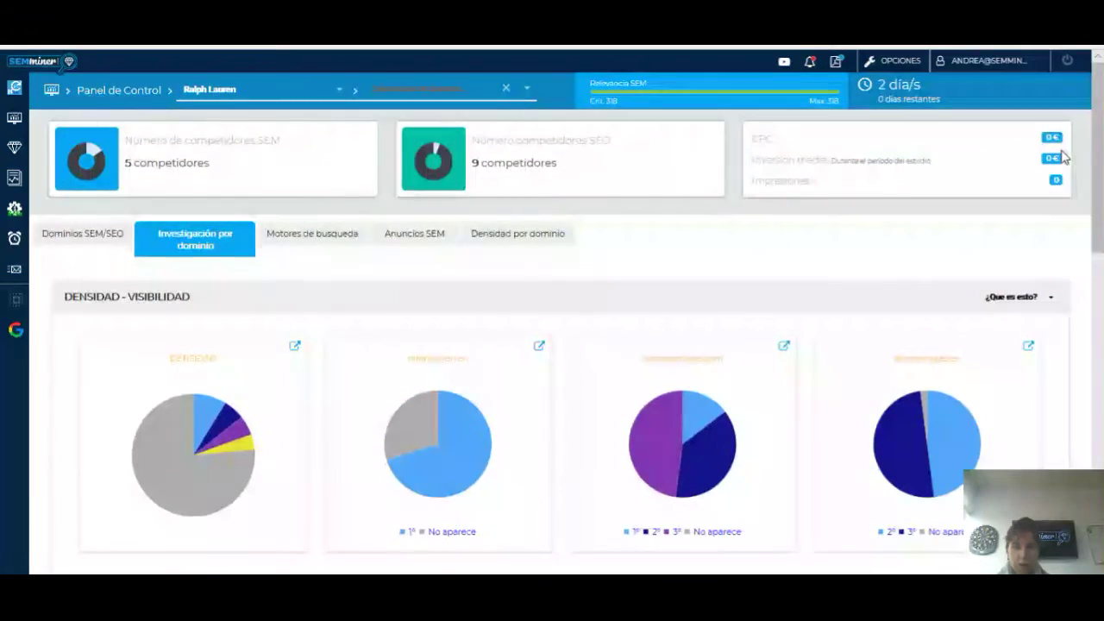
# View the search engine distribution by domain, and browse the SEM ads with their descriptions, URLs, positions and snippets.
pyautogui.click(306, 248)
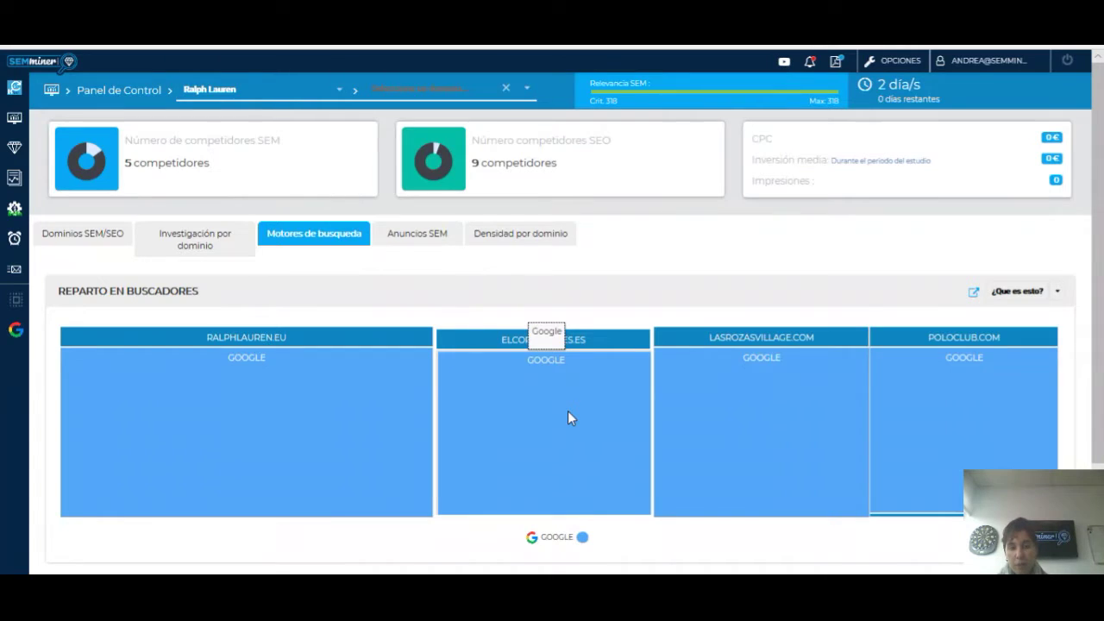
pyautogui.click(436, 242)
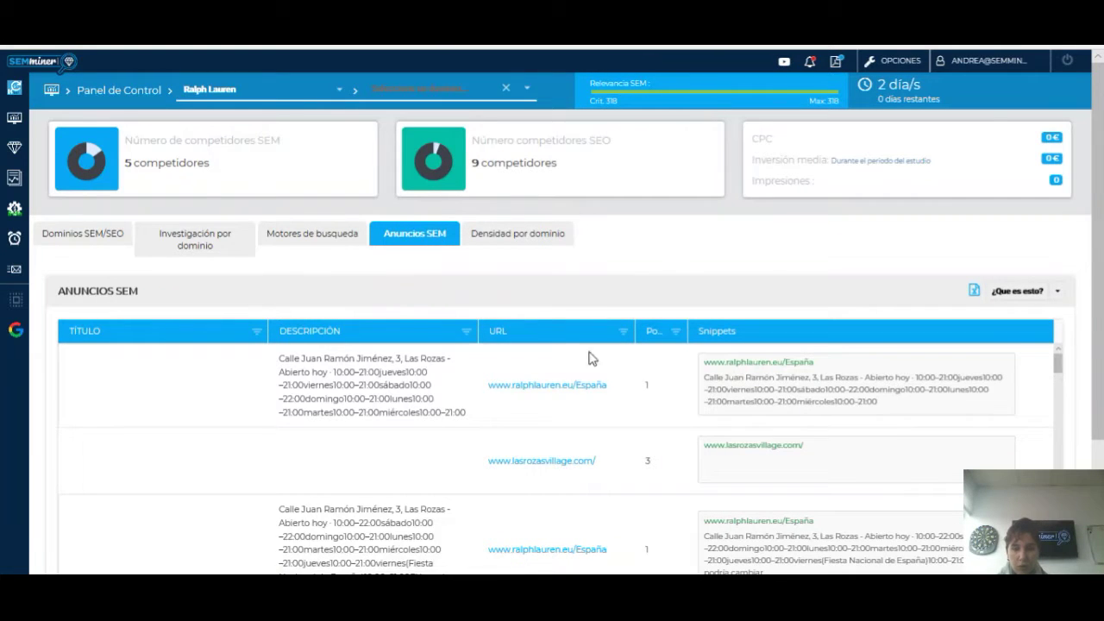
pyautogui.scroll(-5, 487, 407)
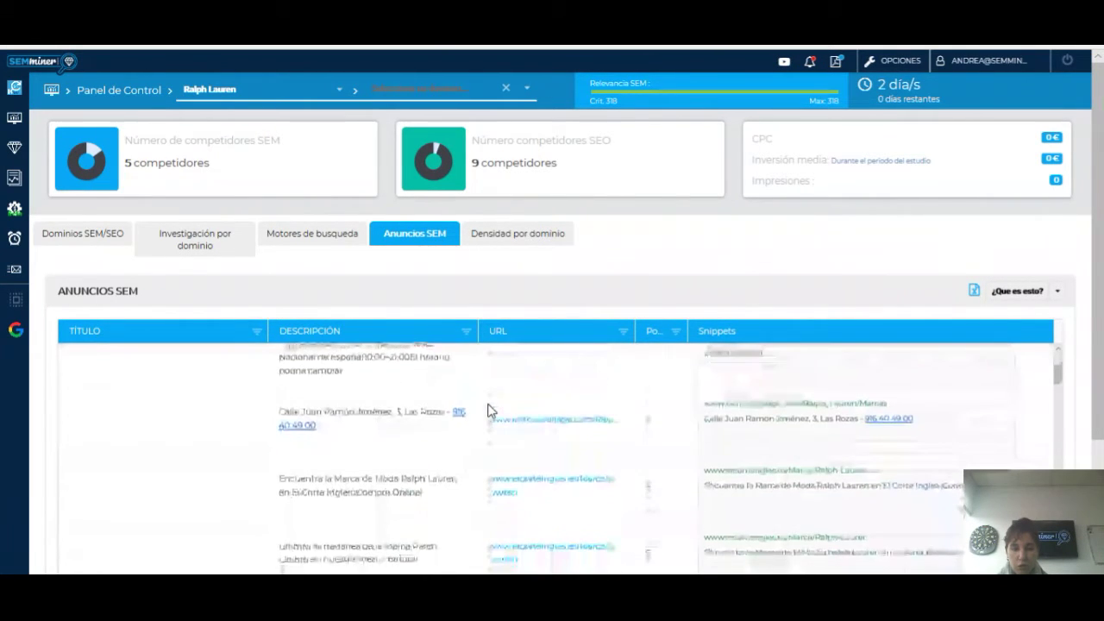
pyautogui.scroll(-3, 487, 406)
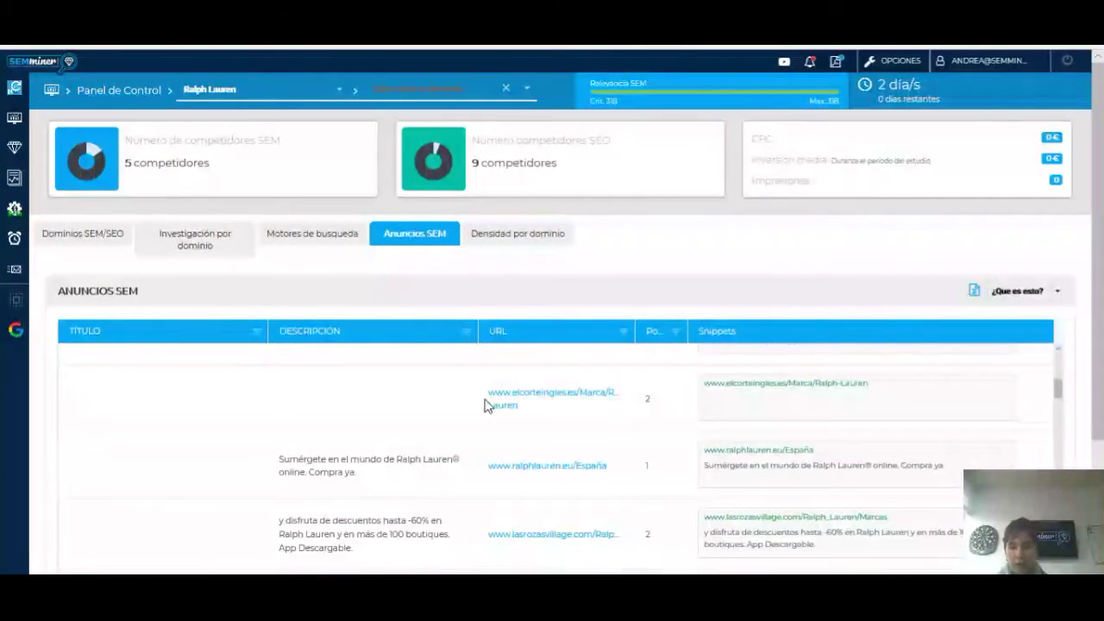
pyautogui.scroll(-5, 488, 406)
pyautogui.scroll(8, 487, 406)
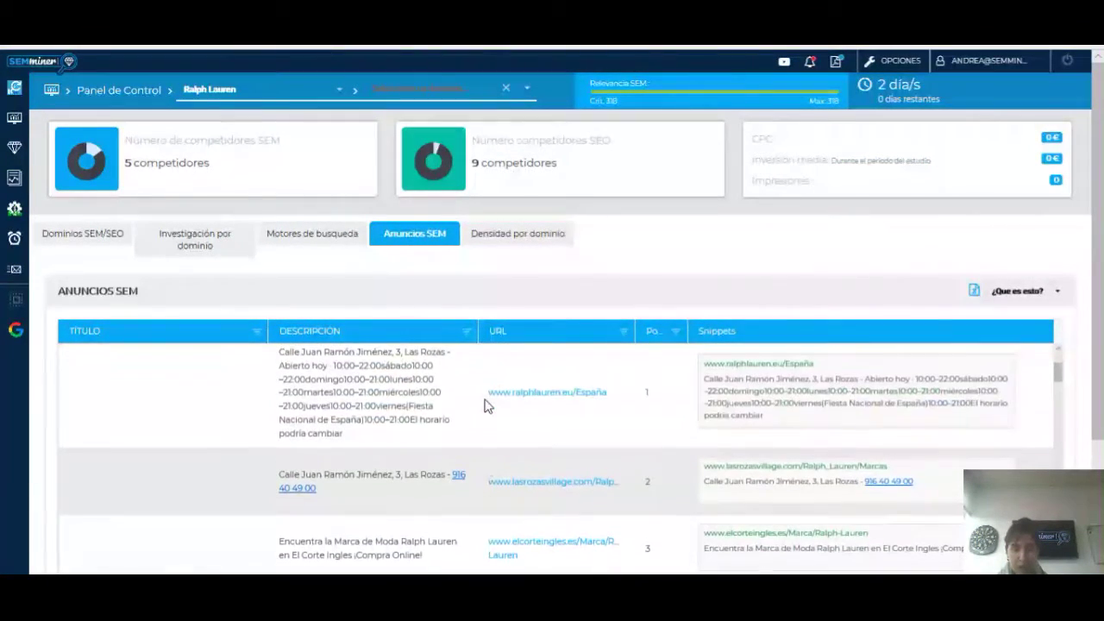
pyautogui.scroll(3, 487, 406)
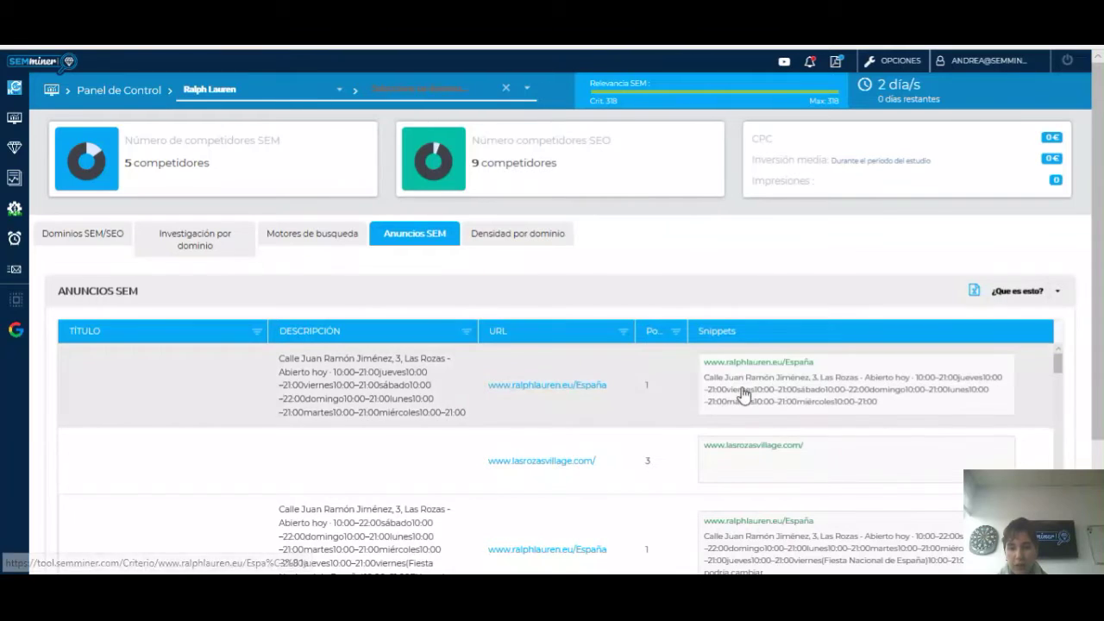
pyautogui.scroll(-3, 740, 389)
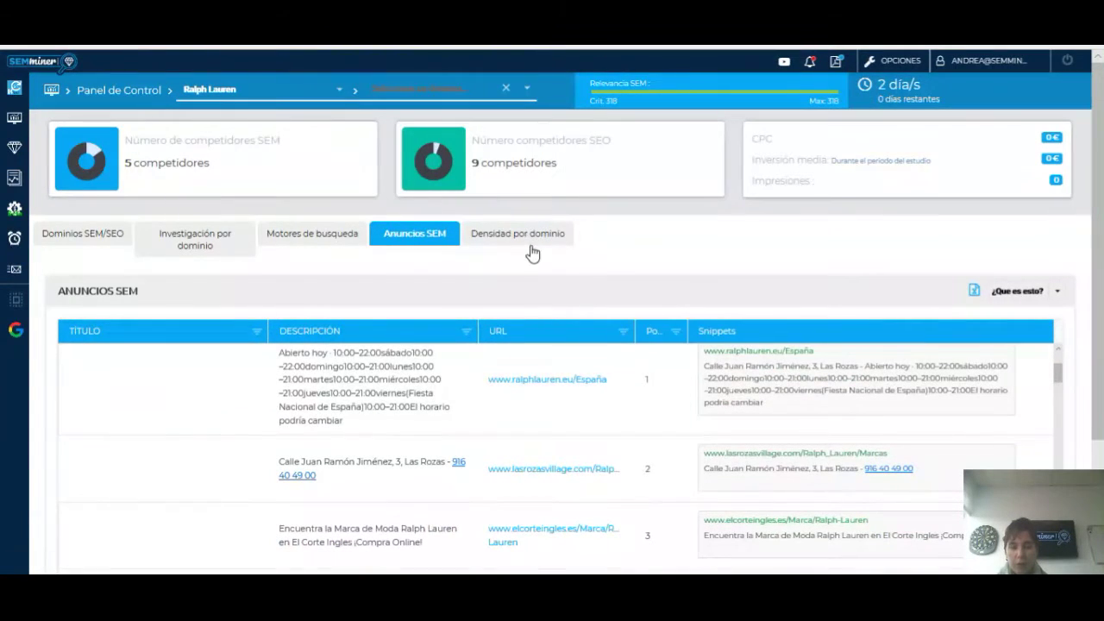
# Show the density by domain for the keyword and examine the bubbles for ralphlauren.eu, elcorteingles.es, lasrozasvillage.com and poloclub.com.
pyautogui.click(514, 242)
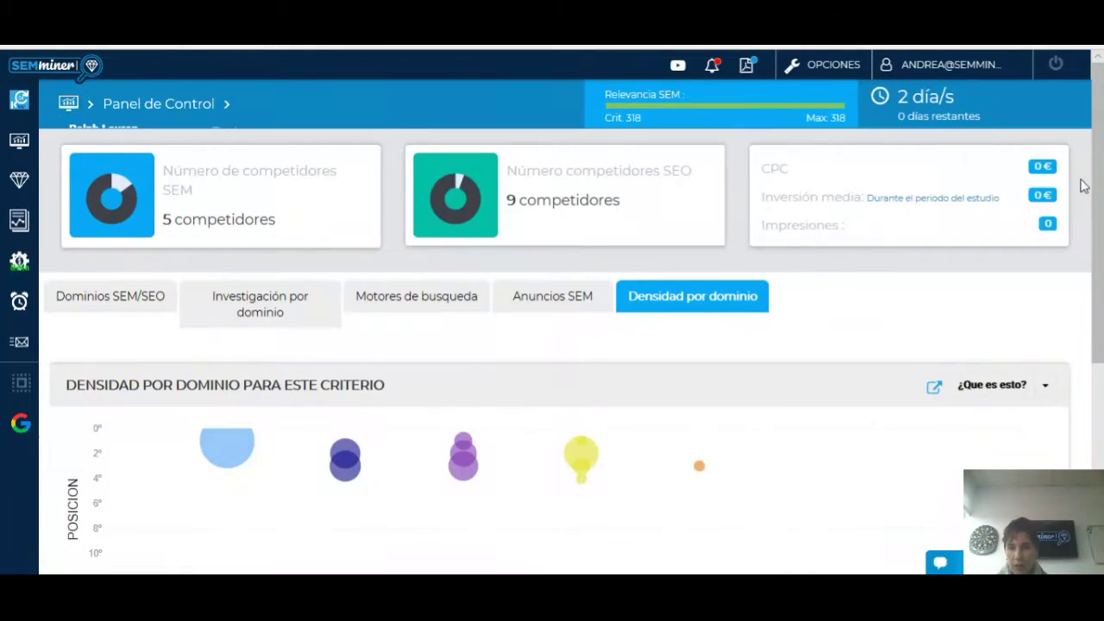
pyautogui.moveTo(1097, 191); pyautogui.dragTo(1097, 281)
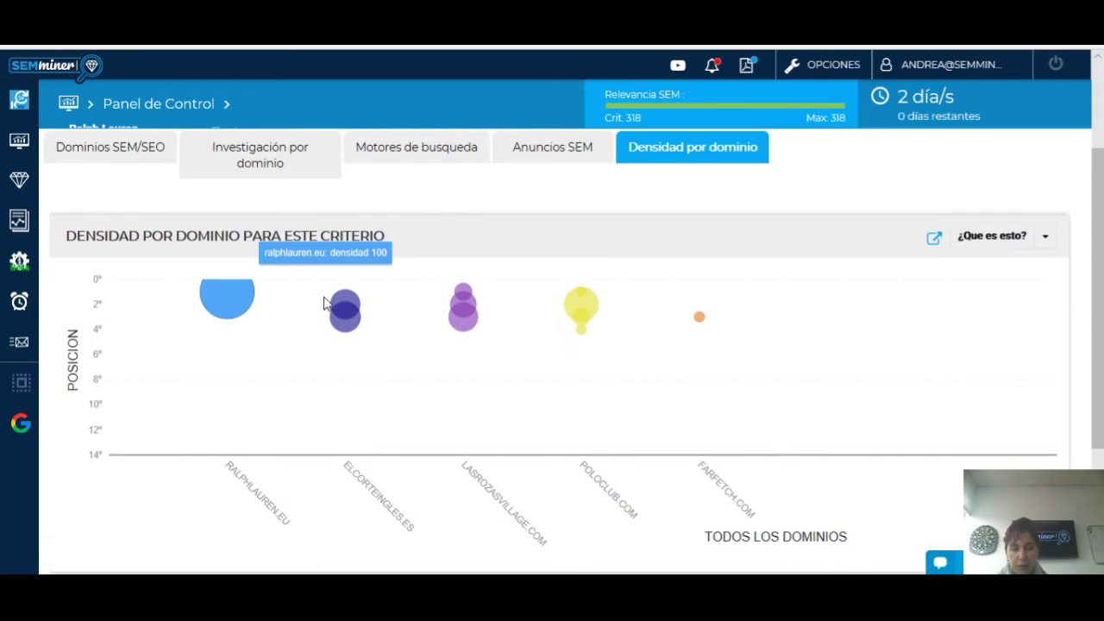
pyautogui.moveTo(346, 303)
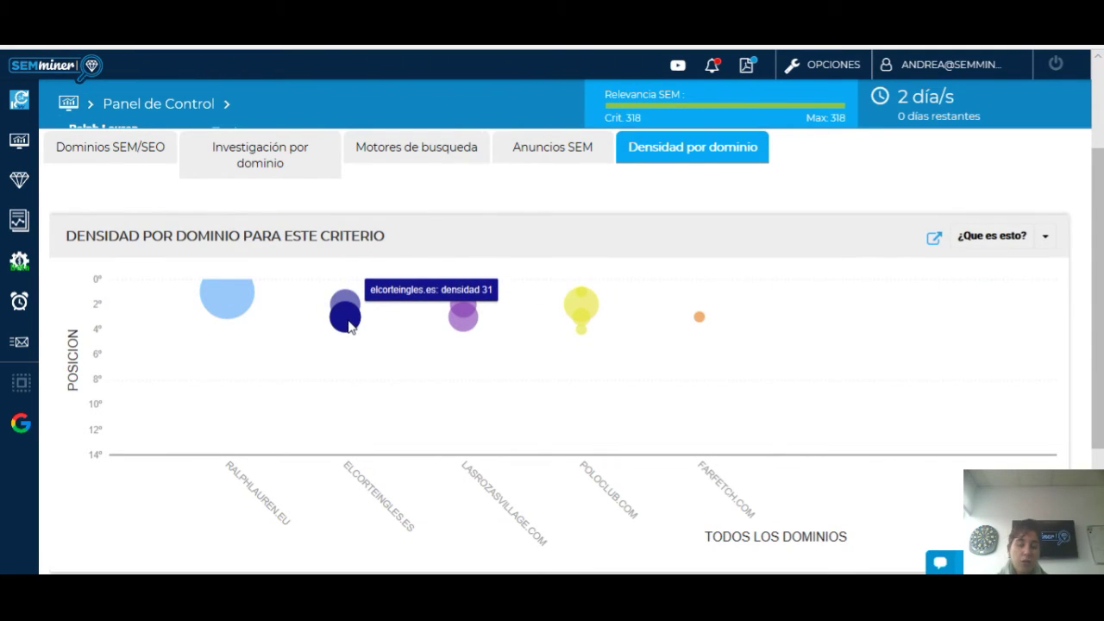
pyautogui.moveTo(349, 333)
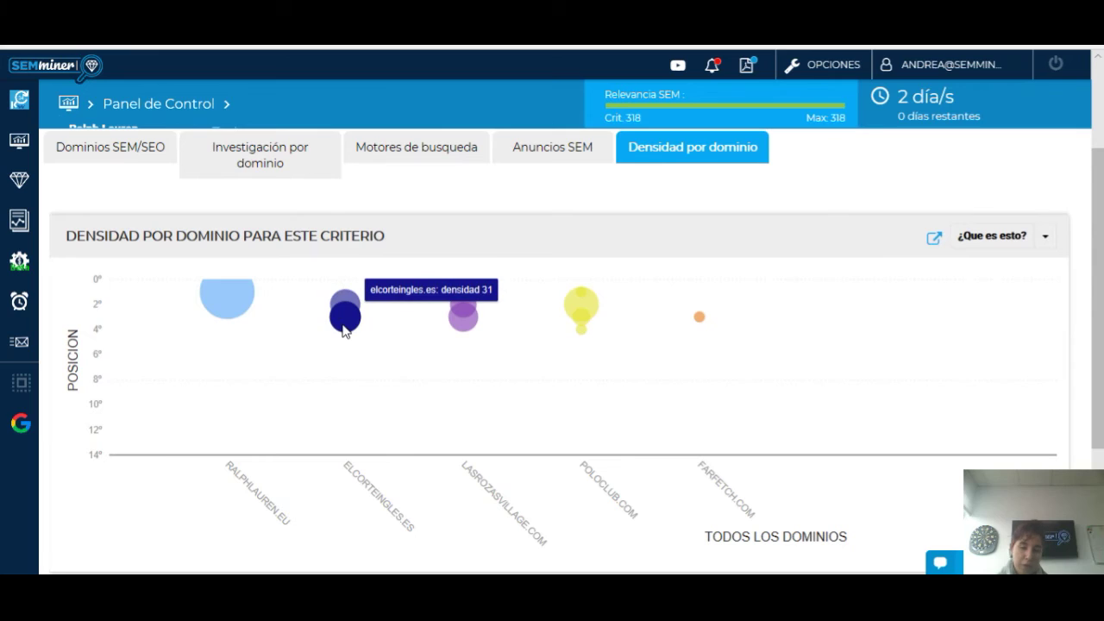
pyautogui.moveTo(462, 312)
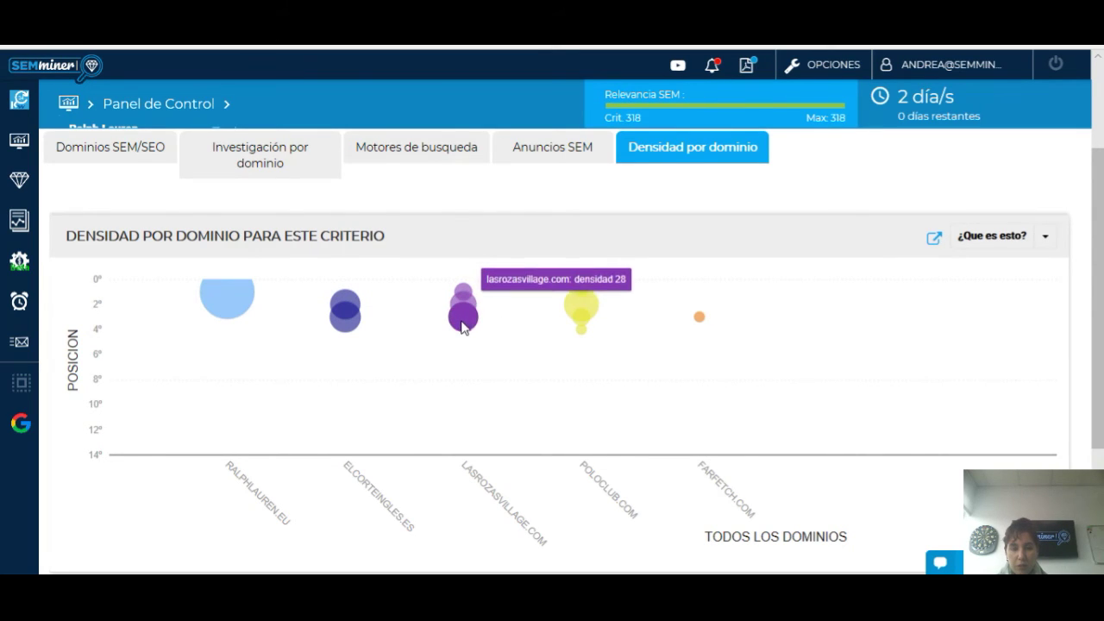
pyautogui.moveTo(581, 312)
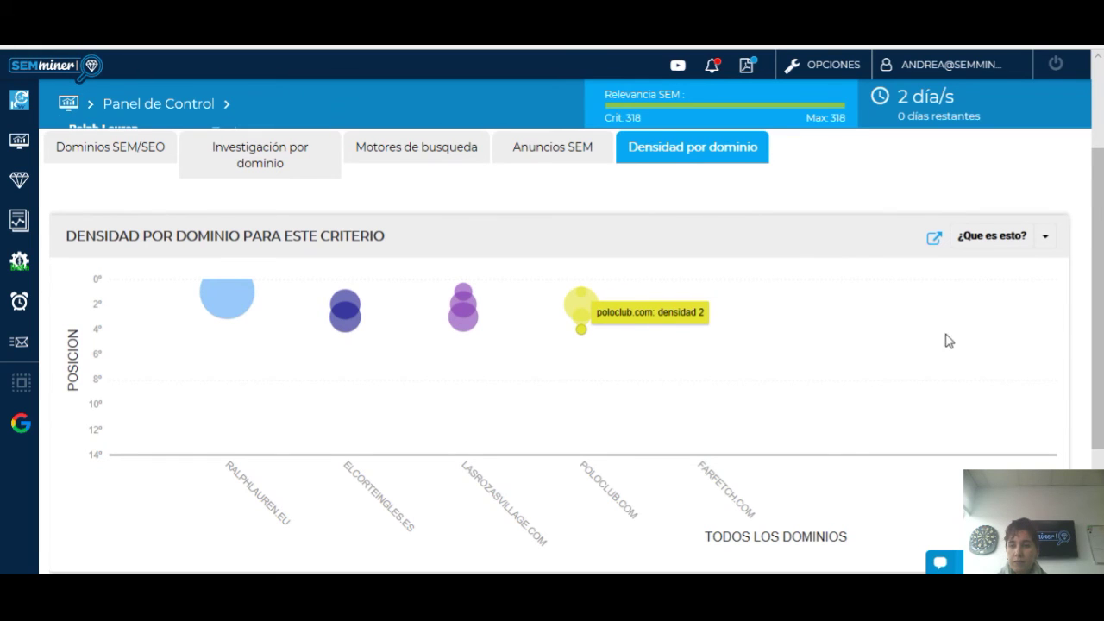
pyautogui.moveTo(1096, 396); pyautogui.dragTo(1097, 297)
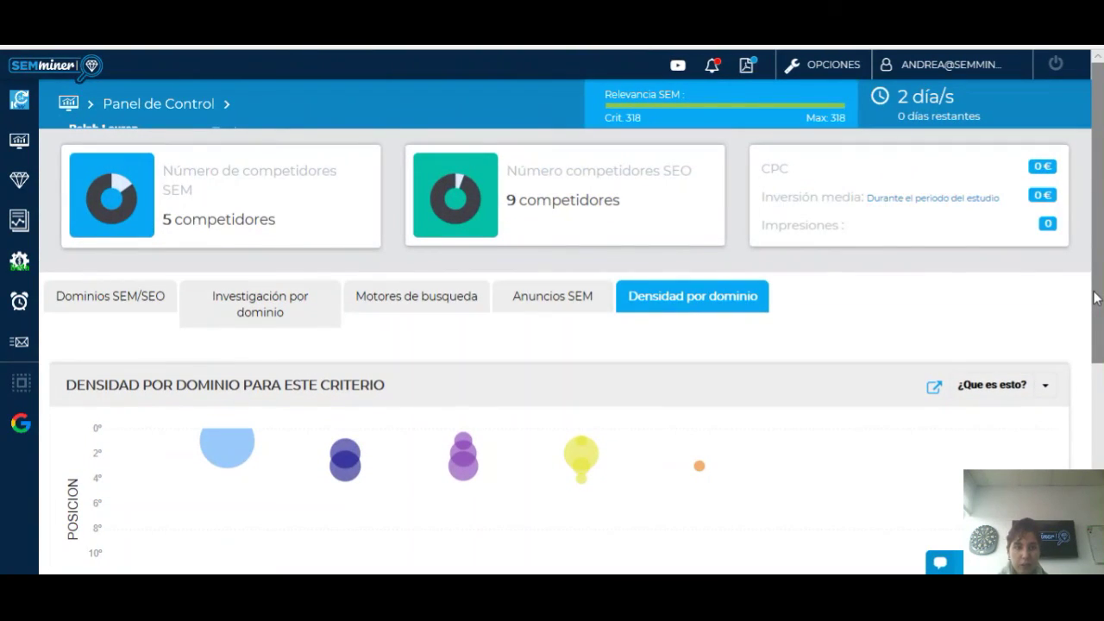